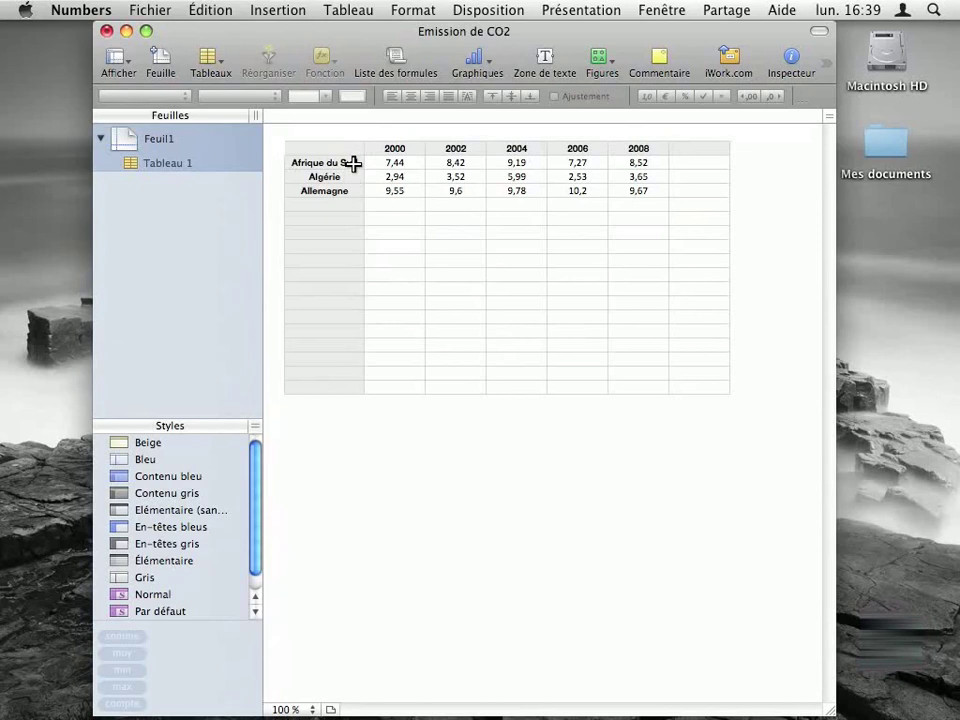
Create a 2D column chart from the table data covering the three countries and the years 2000 to 2008
left_click(395, 163)
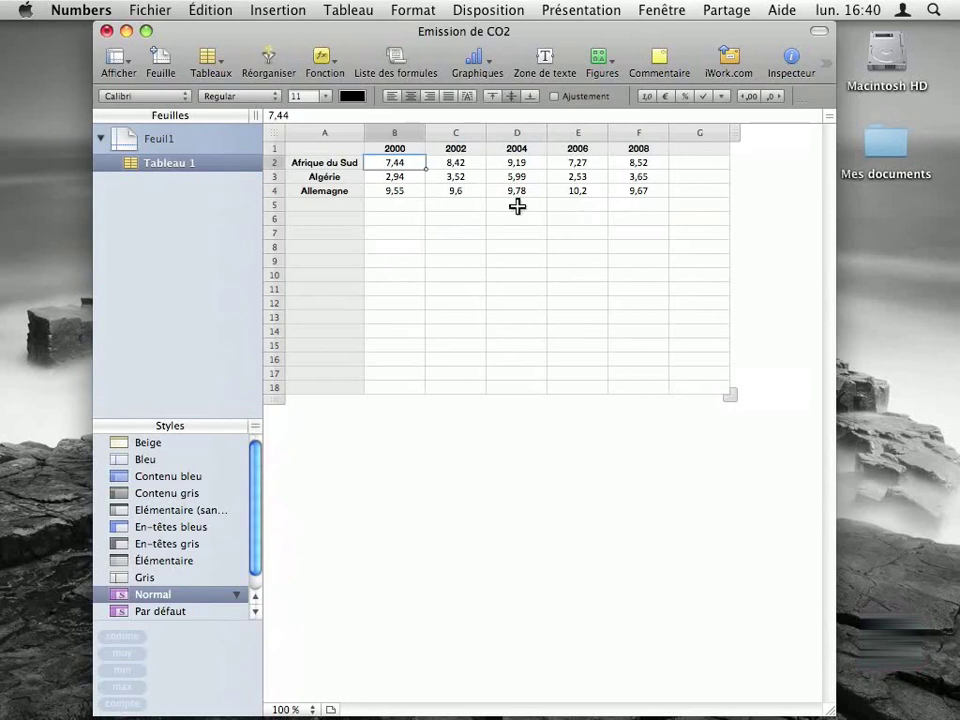
left_click(340, 150)
left_click_drag(340, 150, 612, 195)
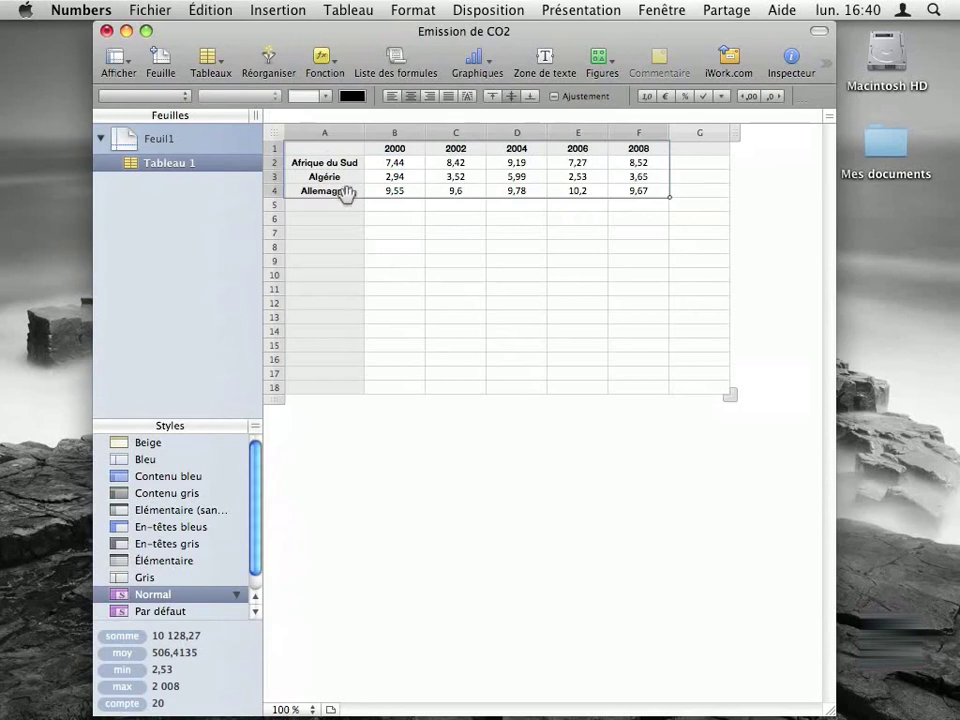
left_click(484, 72)
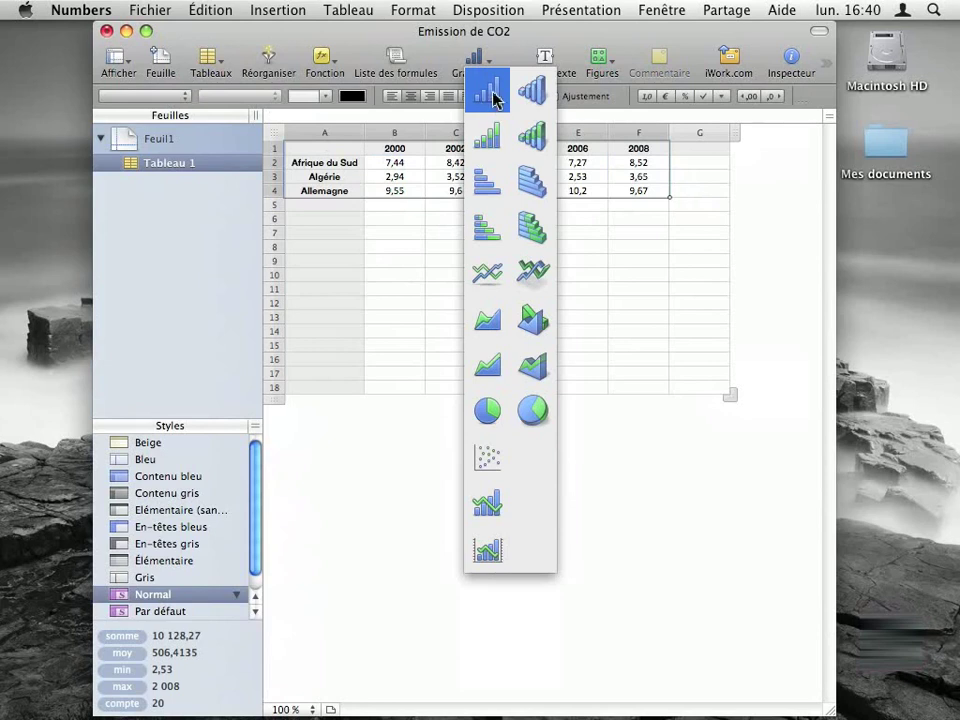
left_click(488, 92)
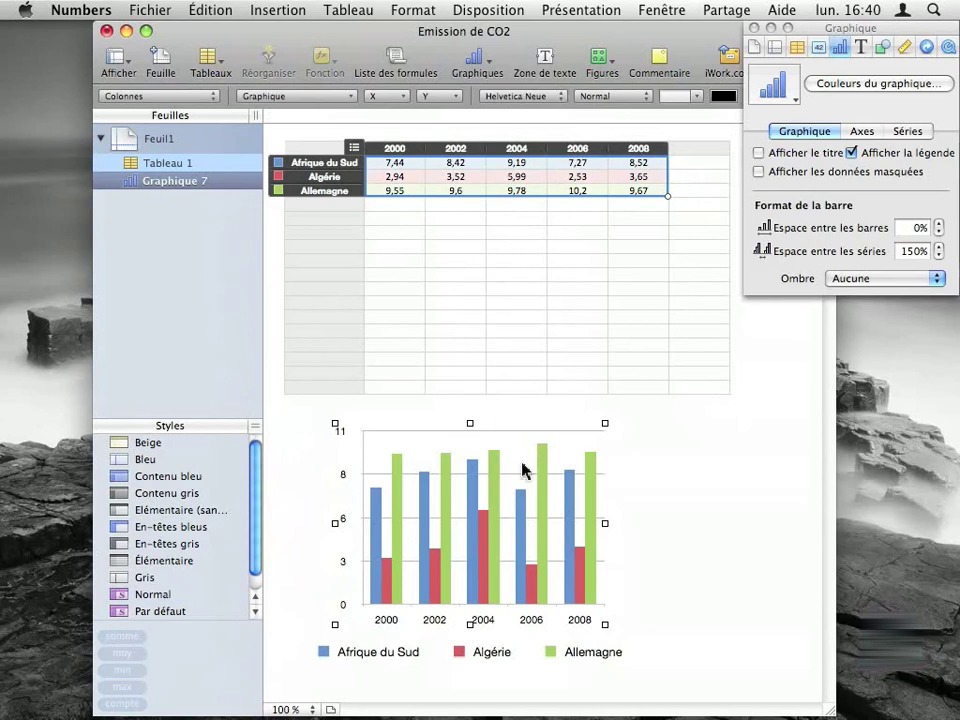
Alternate between the table and the chart to inspect the chart's linked data range and series in the table
left_click(450, 249)
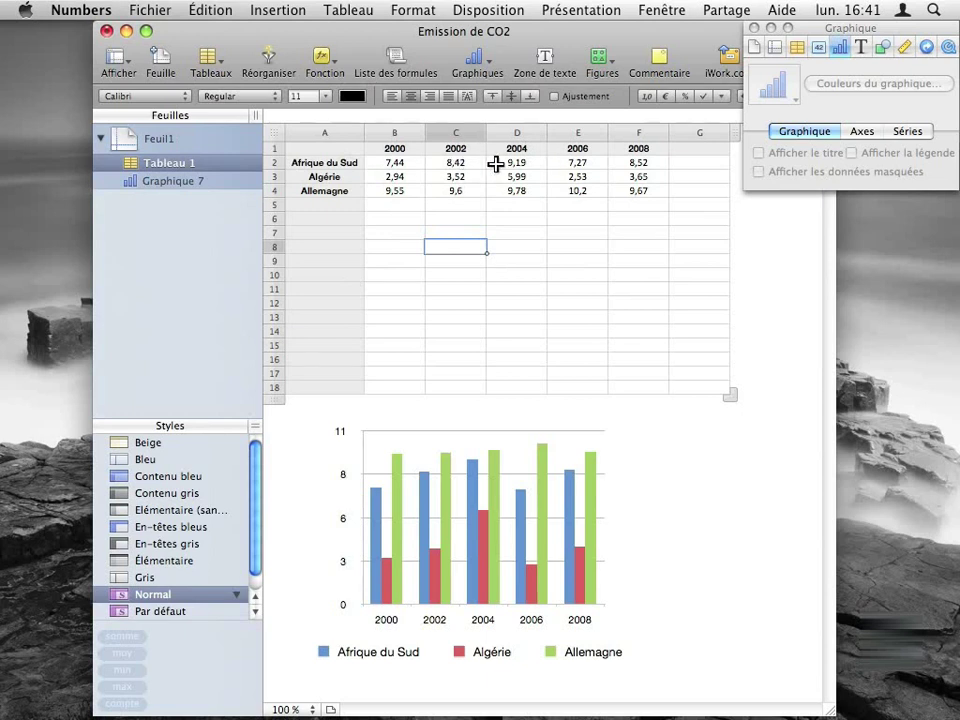
left_click(432, 505)
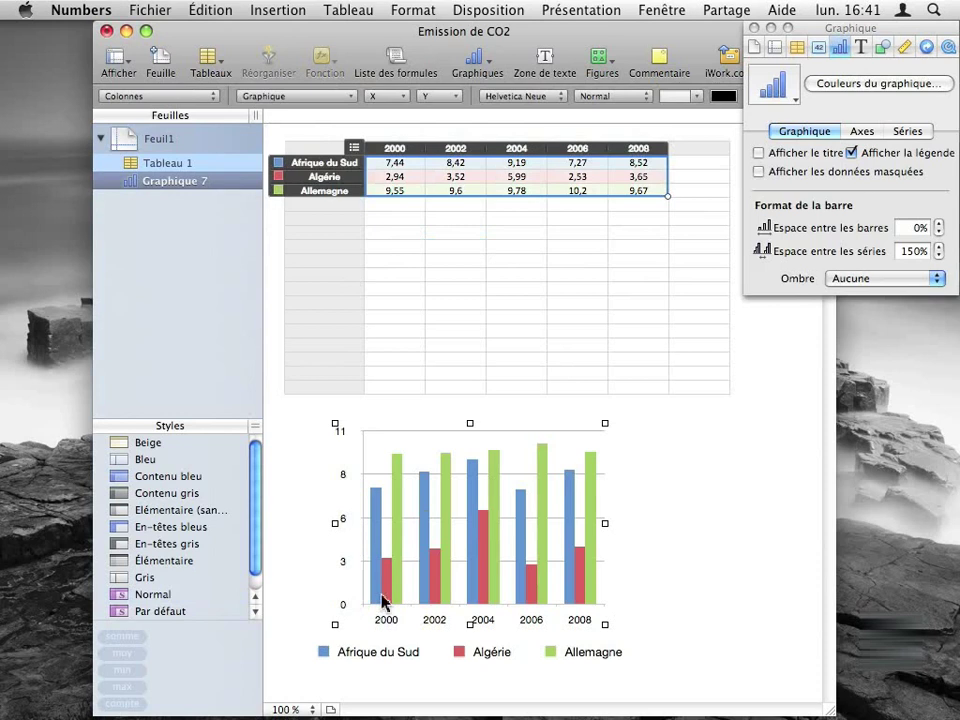
left_click(516, 289)
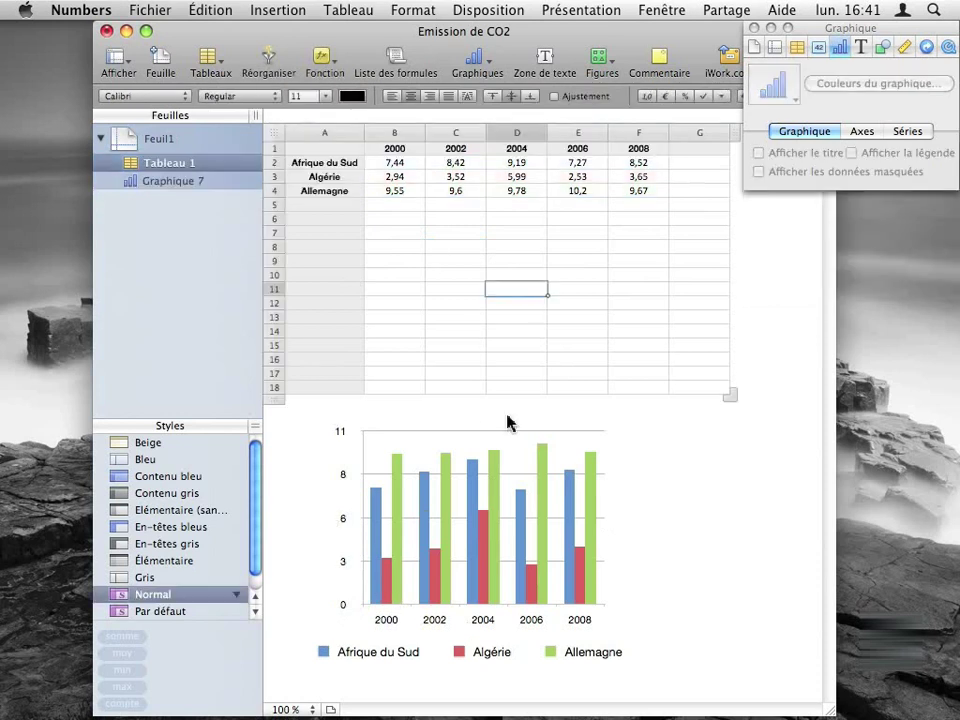
left_click(481, 488)
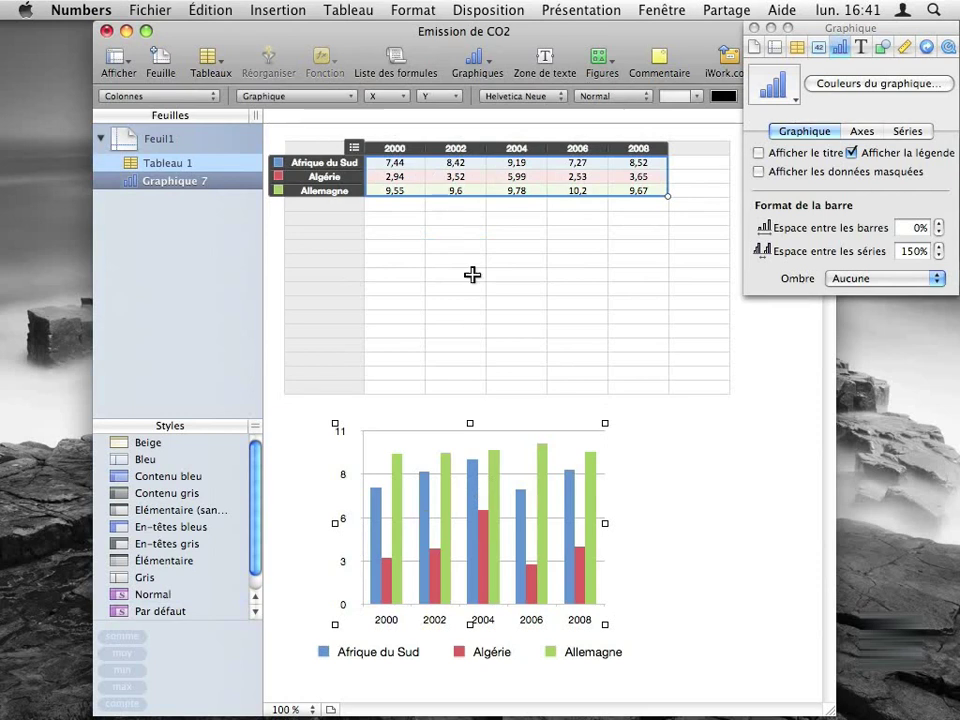
Set the 2000 value for Afrique du Sud to 25
left_click(408, 165)
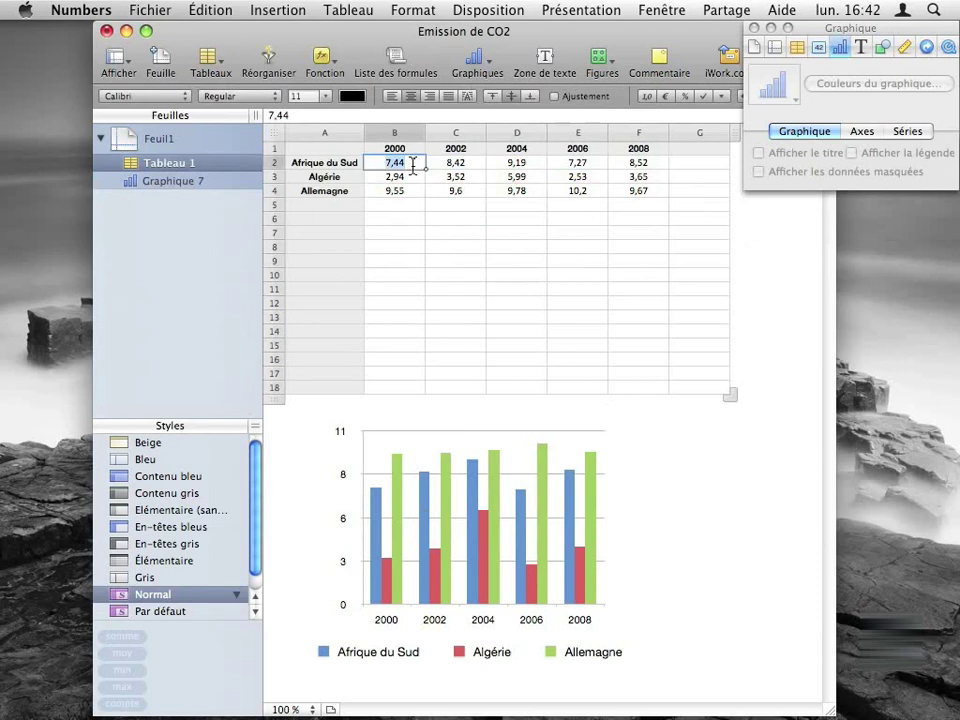
type("25")
key("Return")
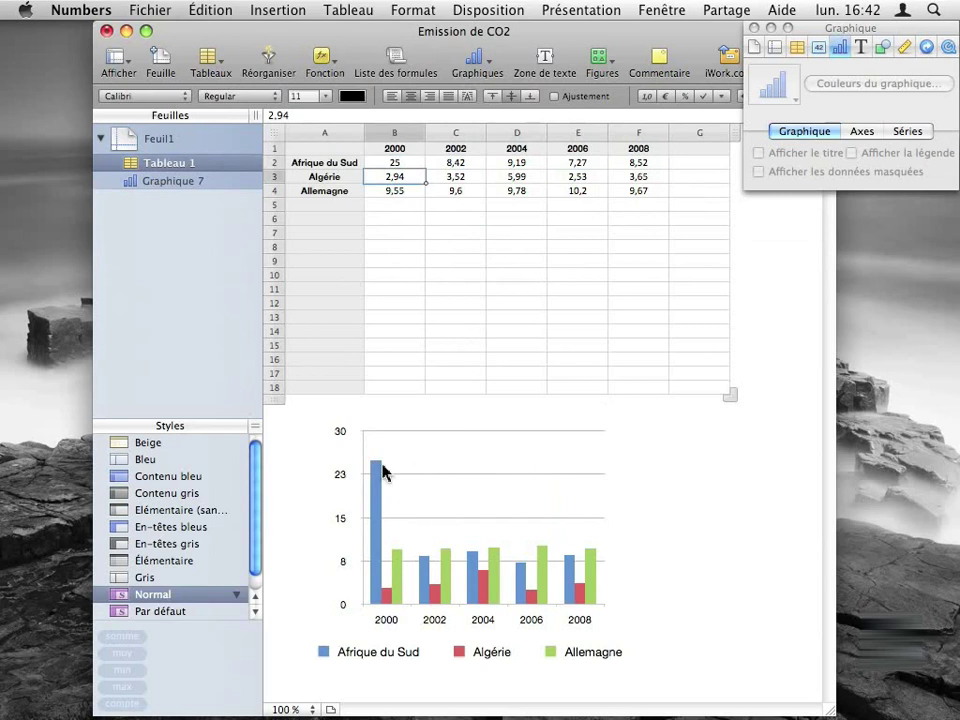
Set the 2000 value for Afrique du Sud to 8
left_click(414, 162)
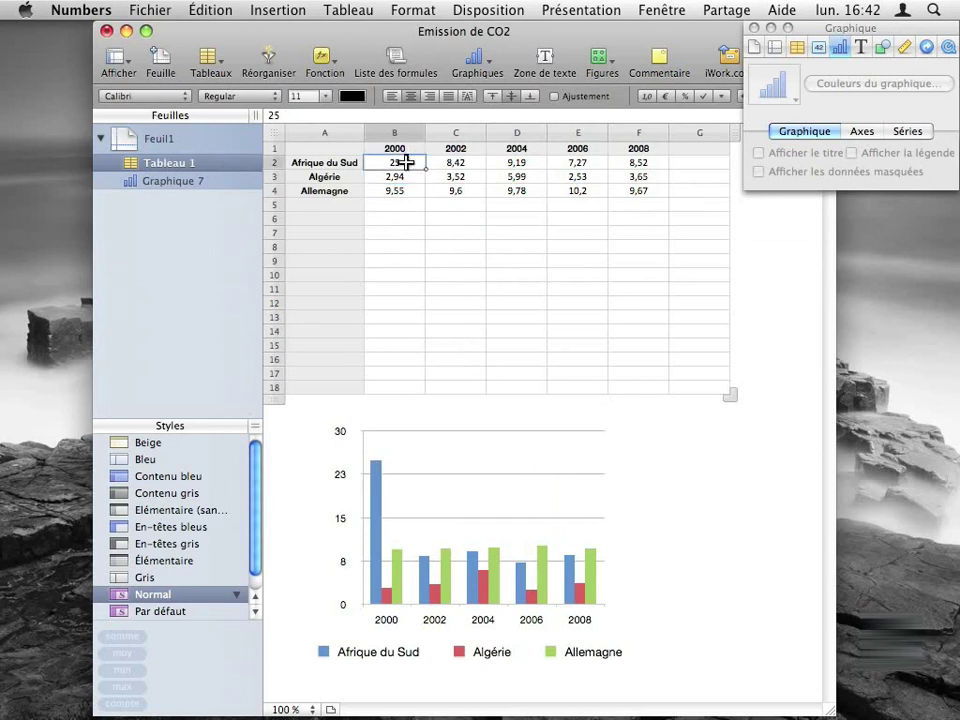
left_click(406, 164)
type("8")
key("Return")
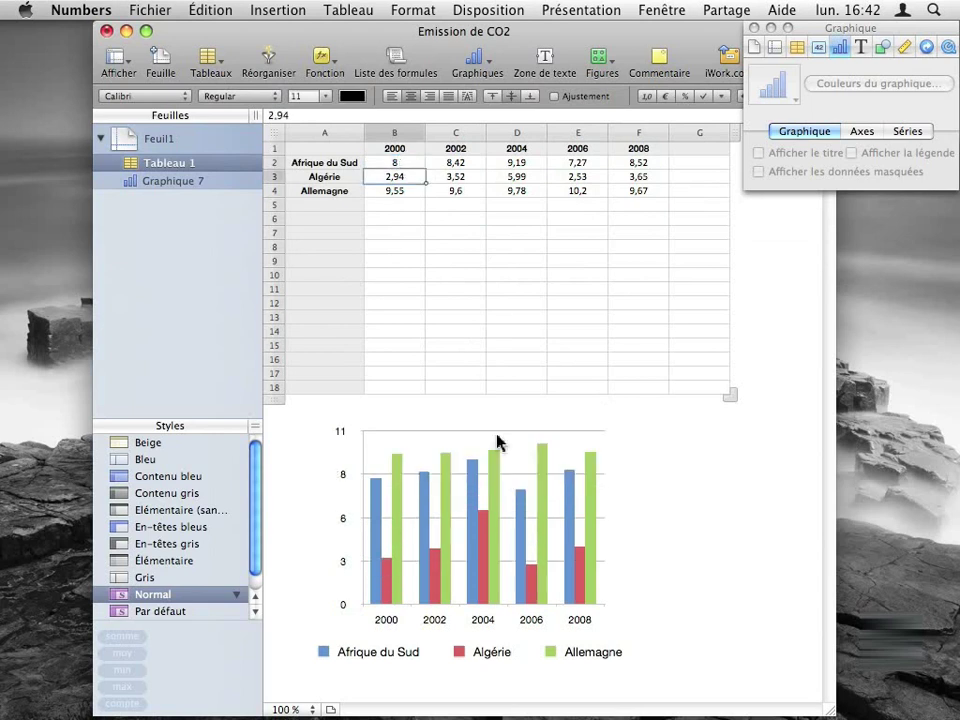
Change the chart type to 3D columns and slightly rotate the 3D scene
left_click(497, 489)
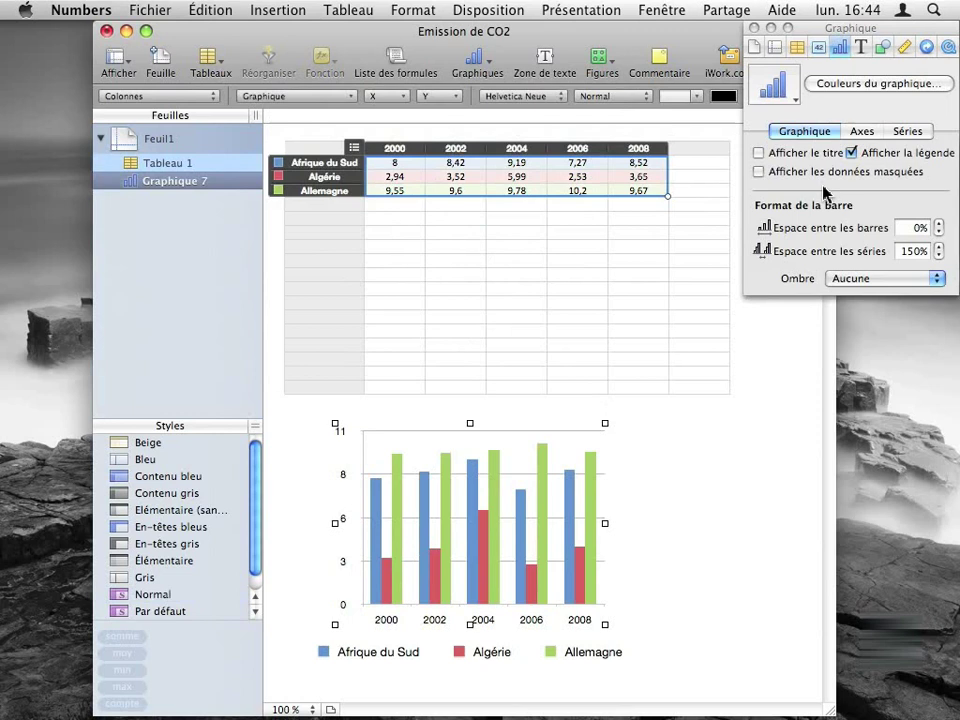
left_click(785, 89)
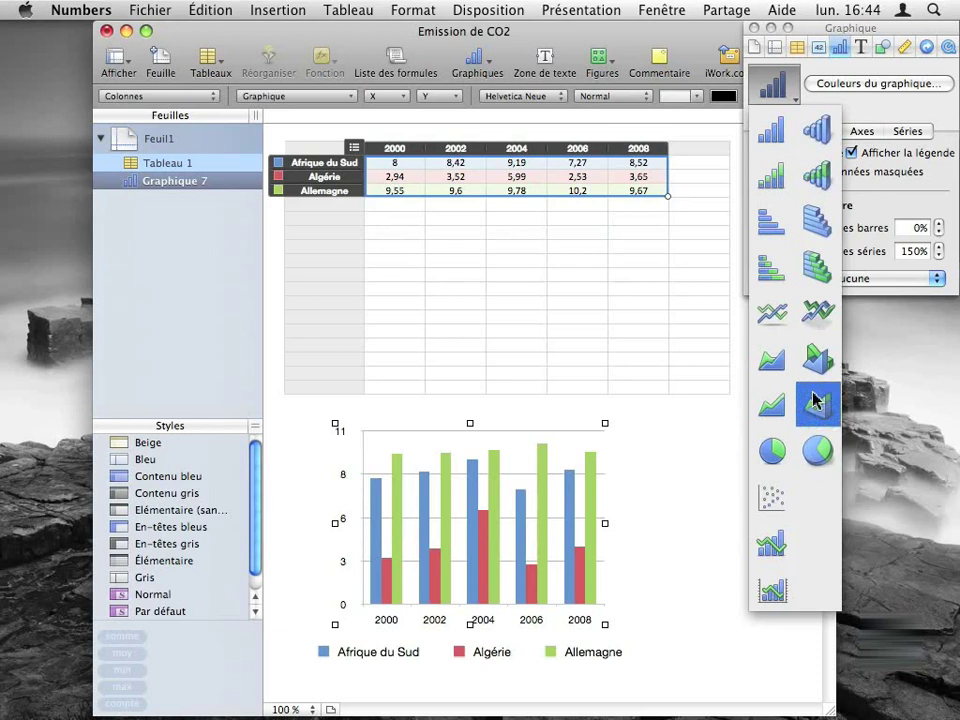
left_click(818, 140)
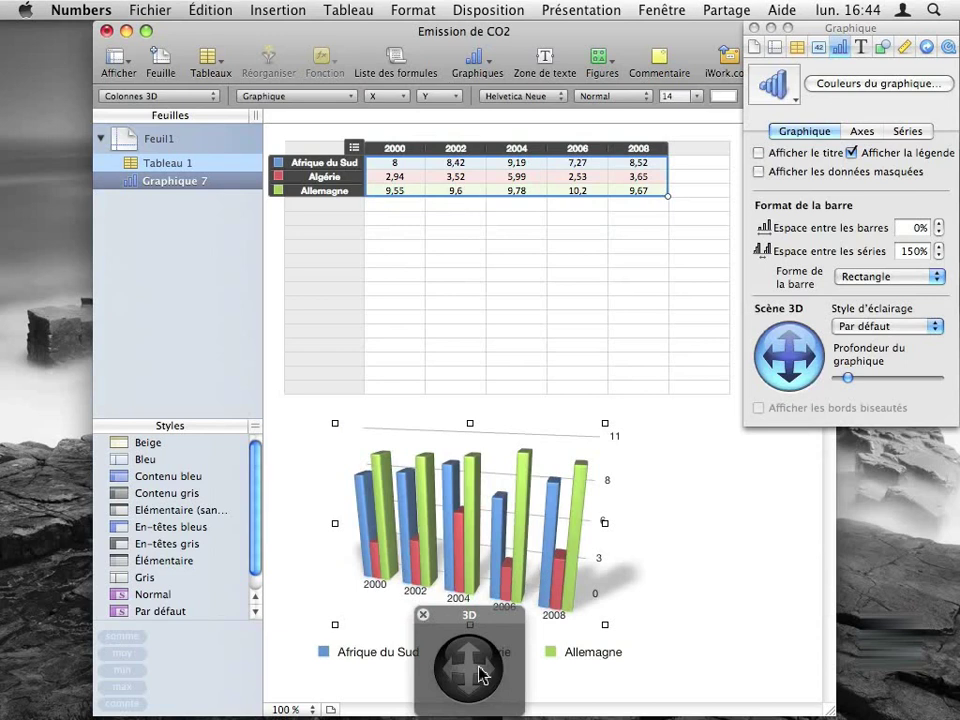
mouse_move(484, 677)
left_mouse_down()
mouse_move(465, 686)
mouse_move(474, 668)
left_mouse_up()
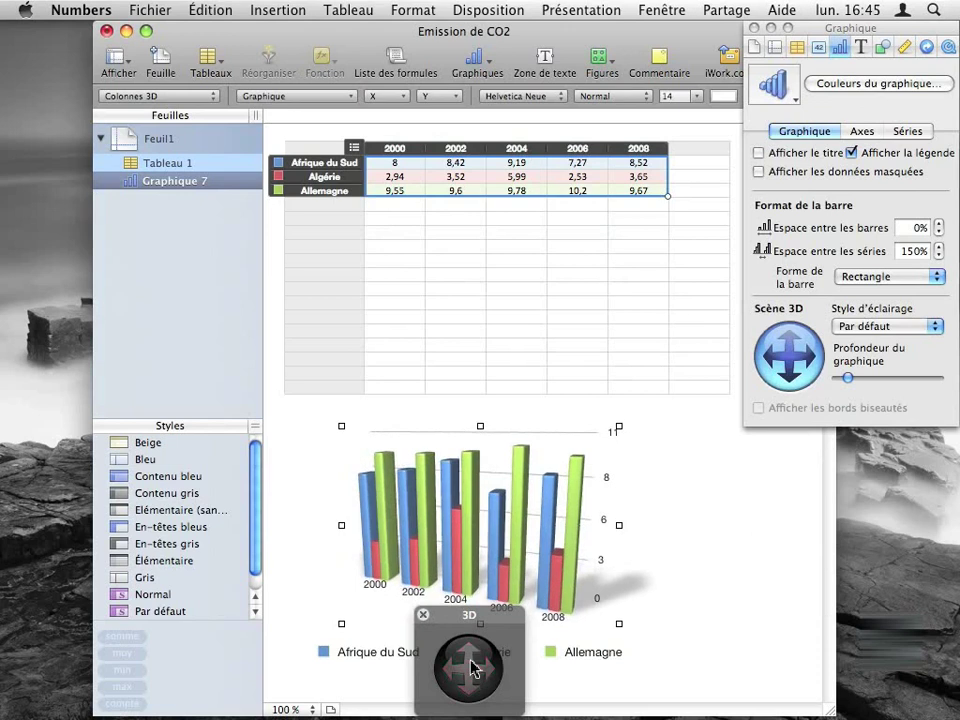
Fill the Allemagne series with the light brown Bois 3D texture, then apply the full Bois texture set to all chart series
left_click(872, 88)
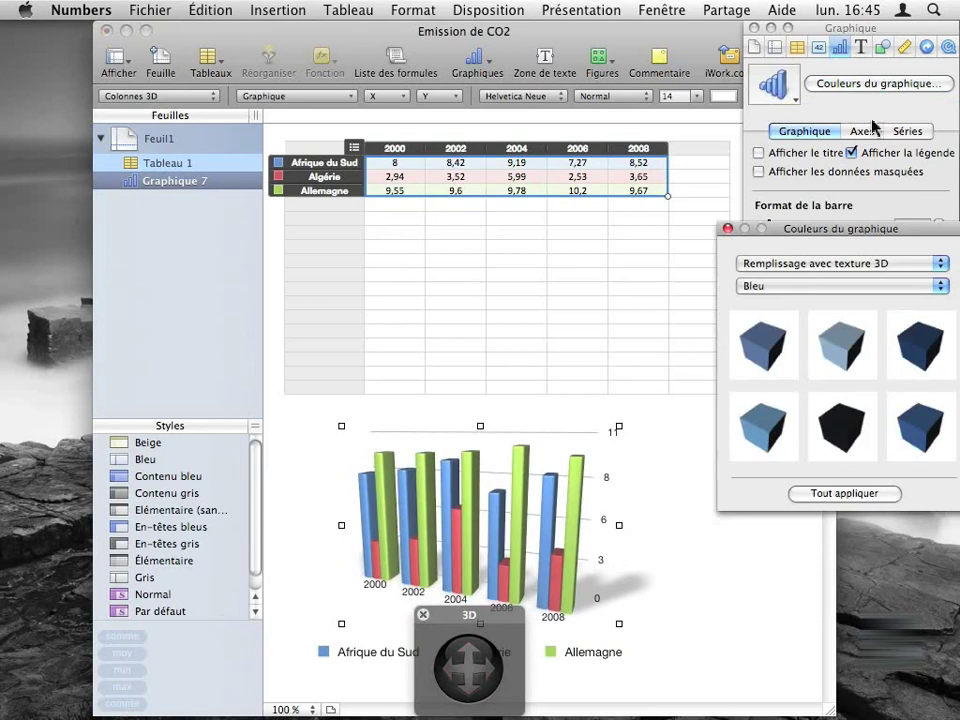
left_click(897, 266)
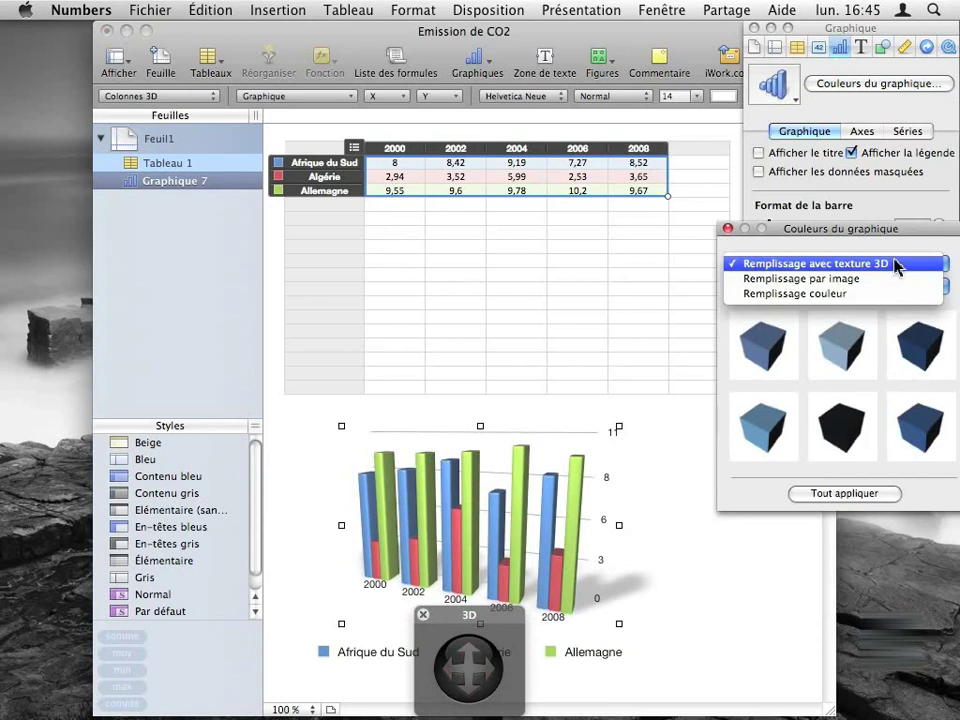
left_click(905, 262)
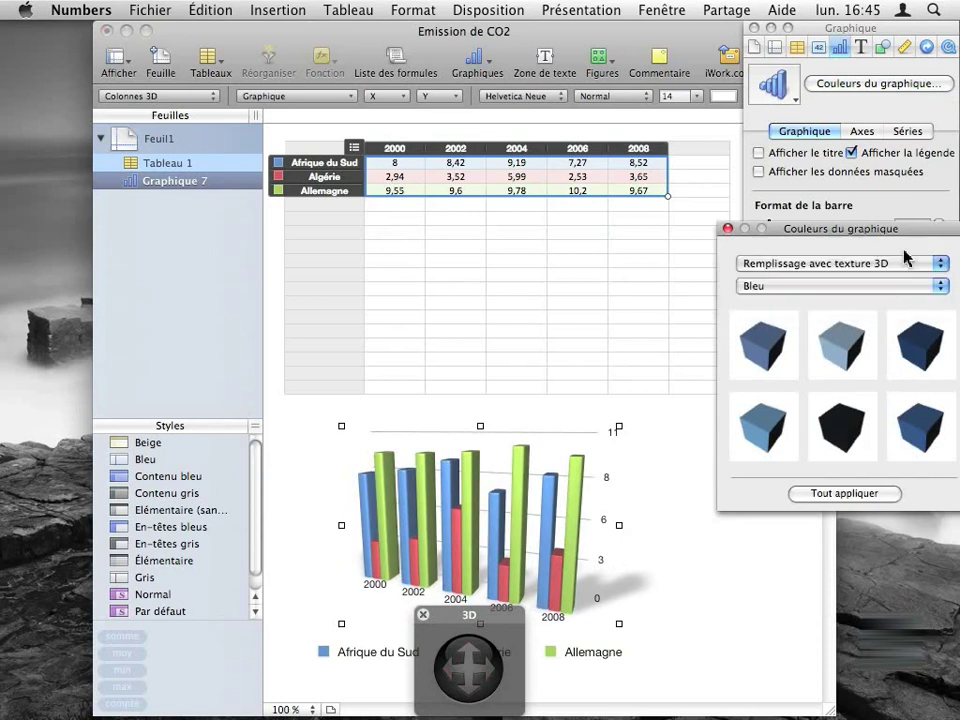
left_click(827, 287)
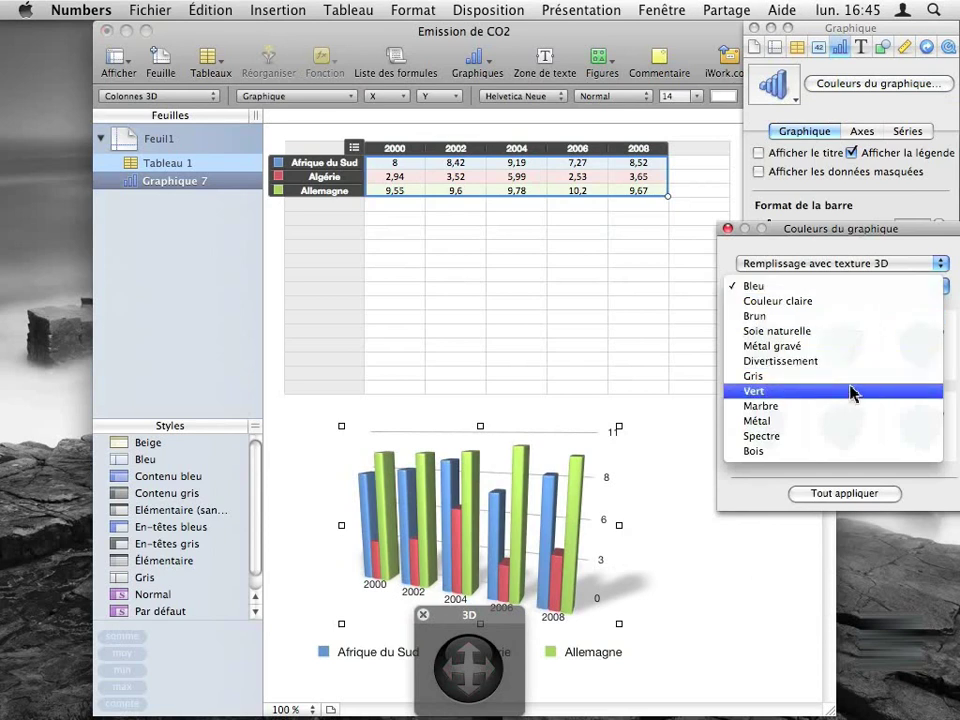
left_click(866, 453)
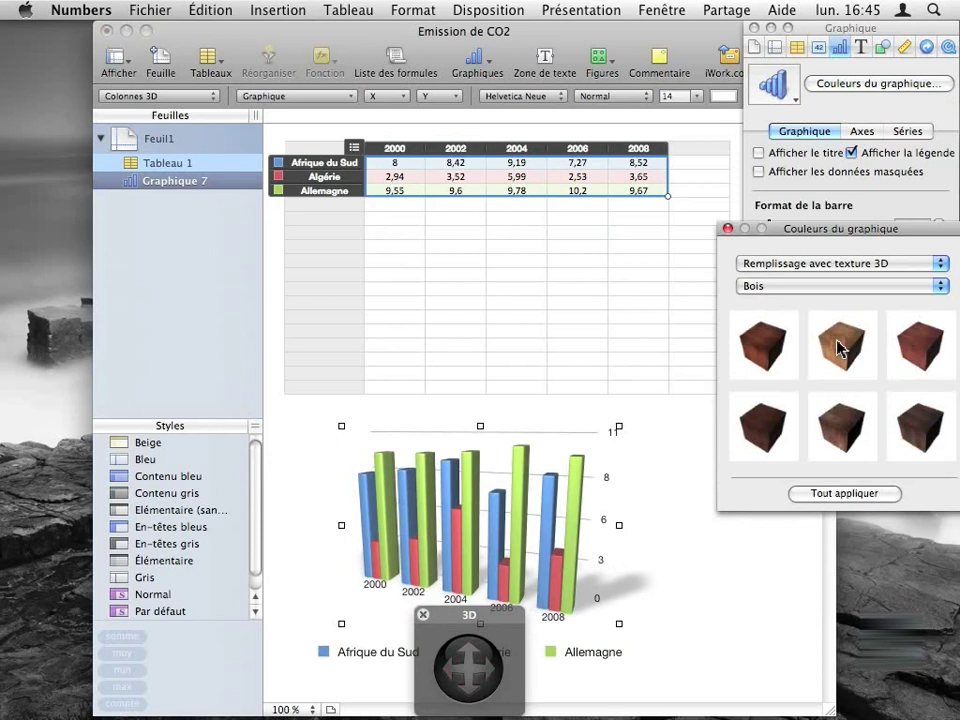
left_click_drag(838, 348, 580, 553)
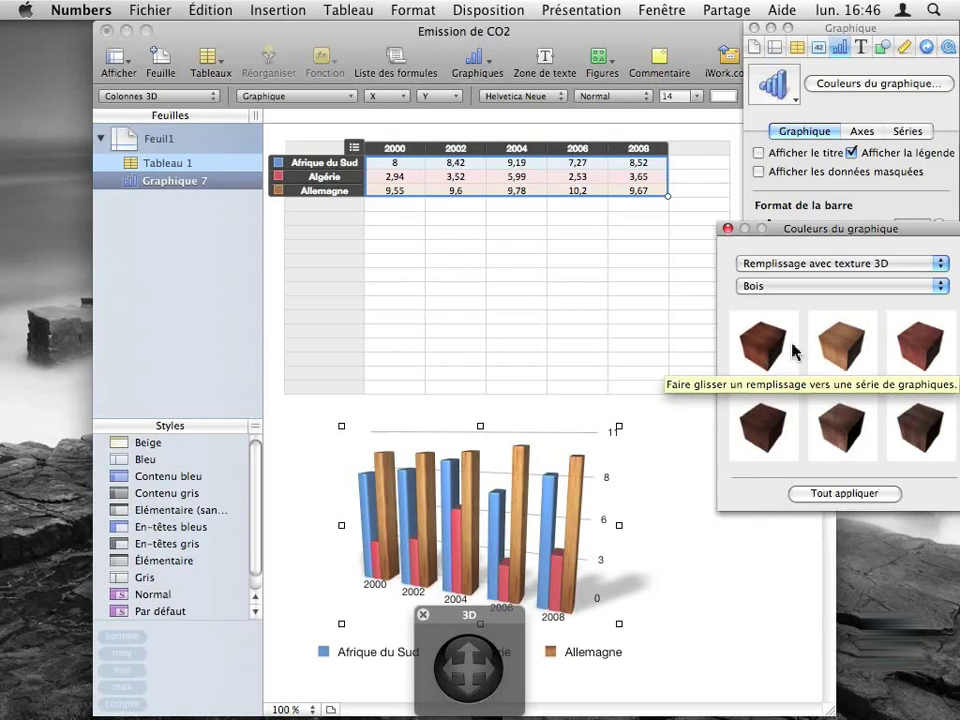
left_click(871, 494)
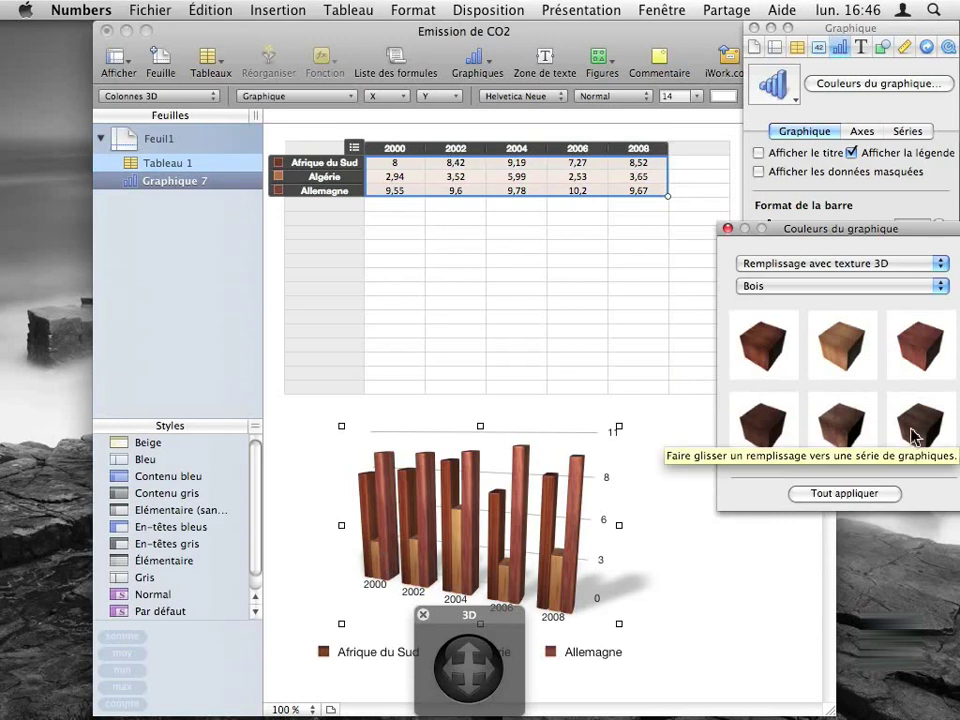
left_click(728, 229)
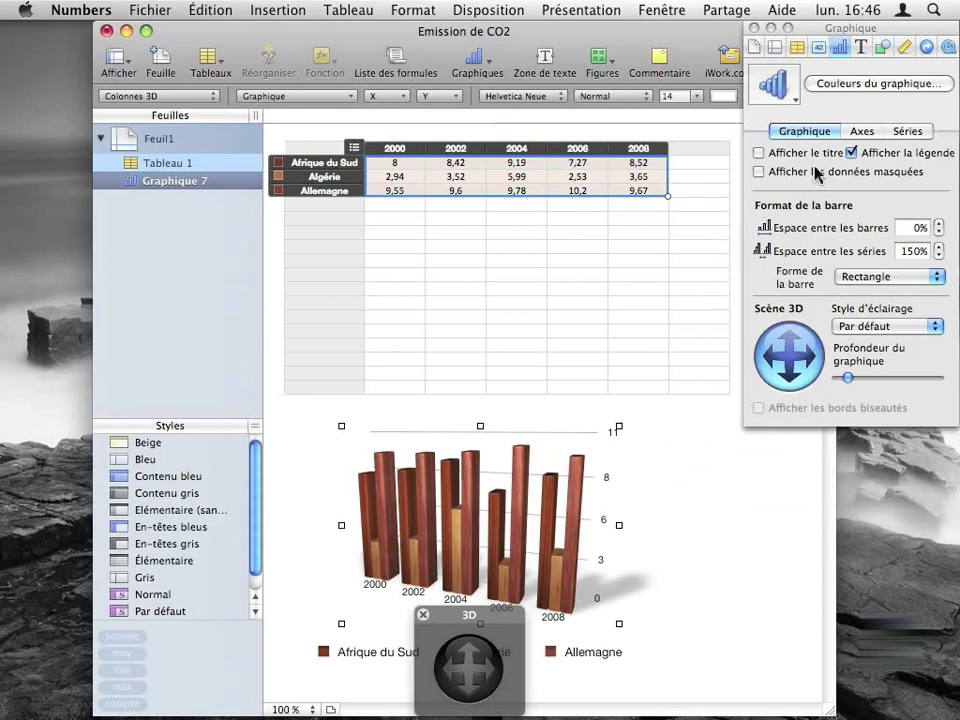
Show the chart title and change it to "Comparatif pays / Date", moving the floating 3D control away from the legend
left_click(758, 153)
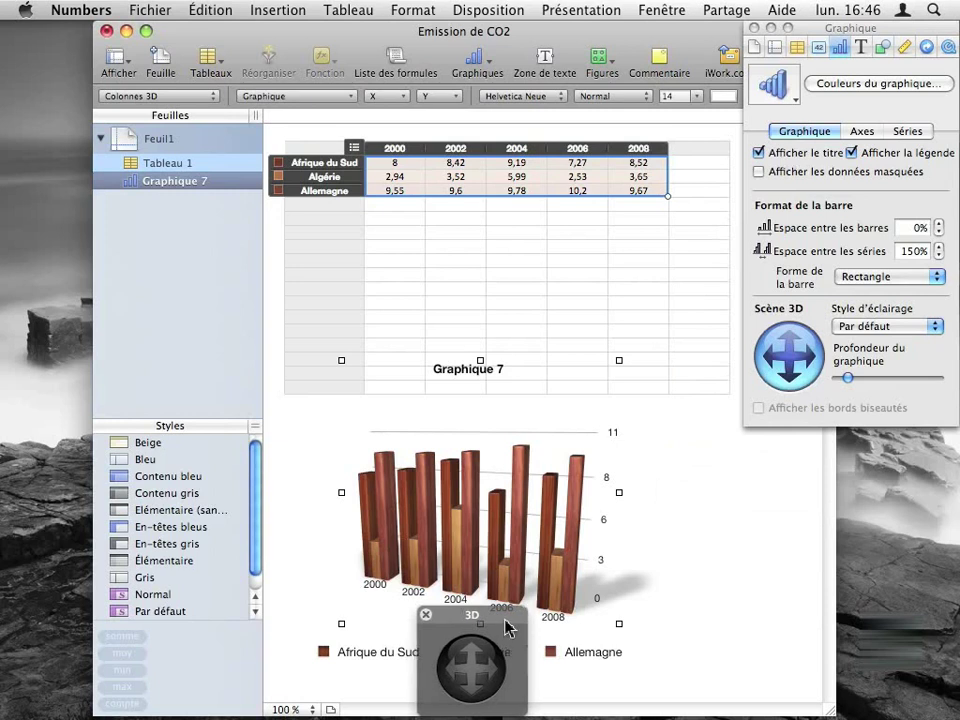
left_click_drag(508, 626, 793, 490)
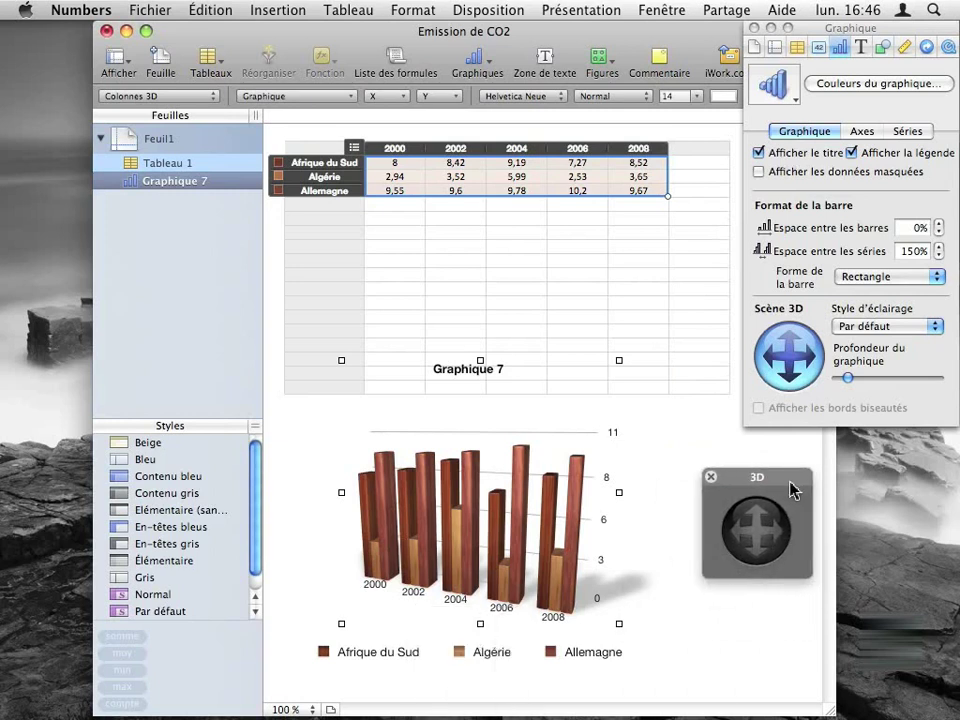
double_click(459, 374)
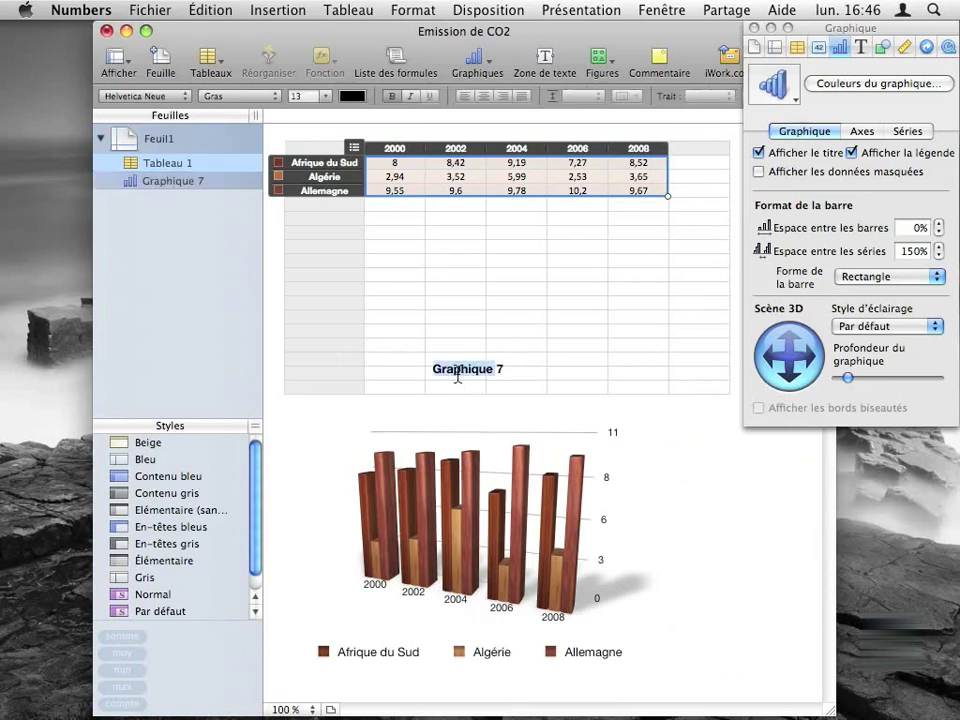
key("BackSpace")
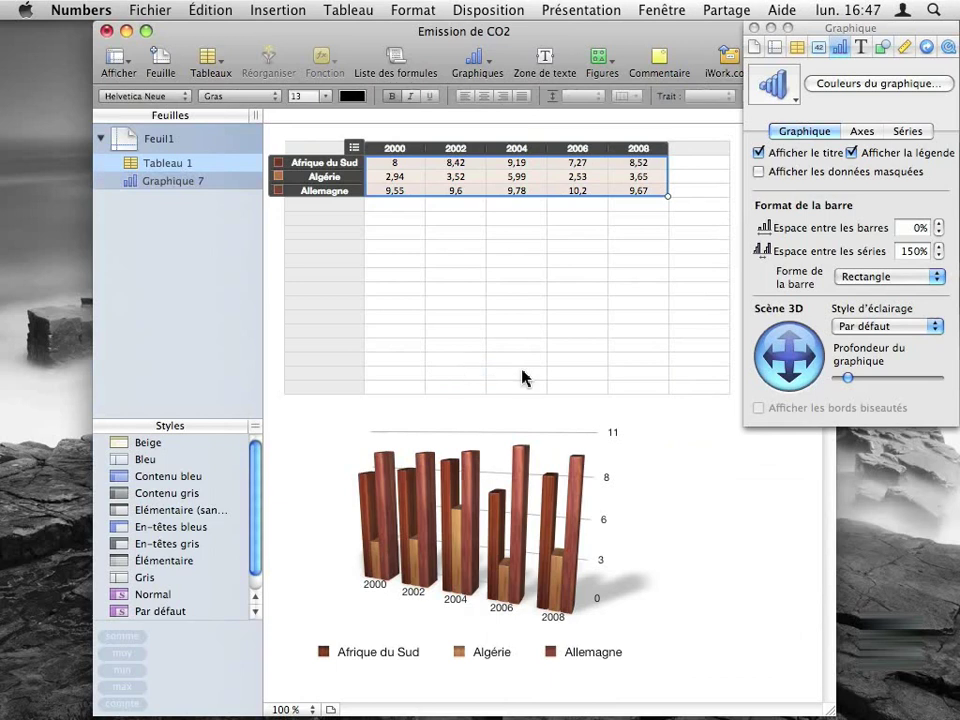
type("Comparatif pays /")
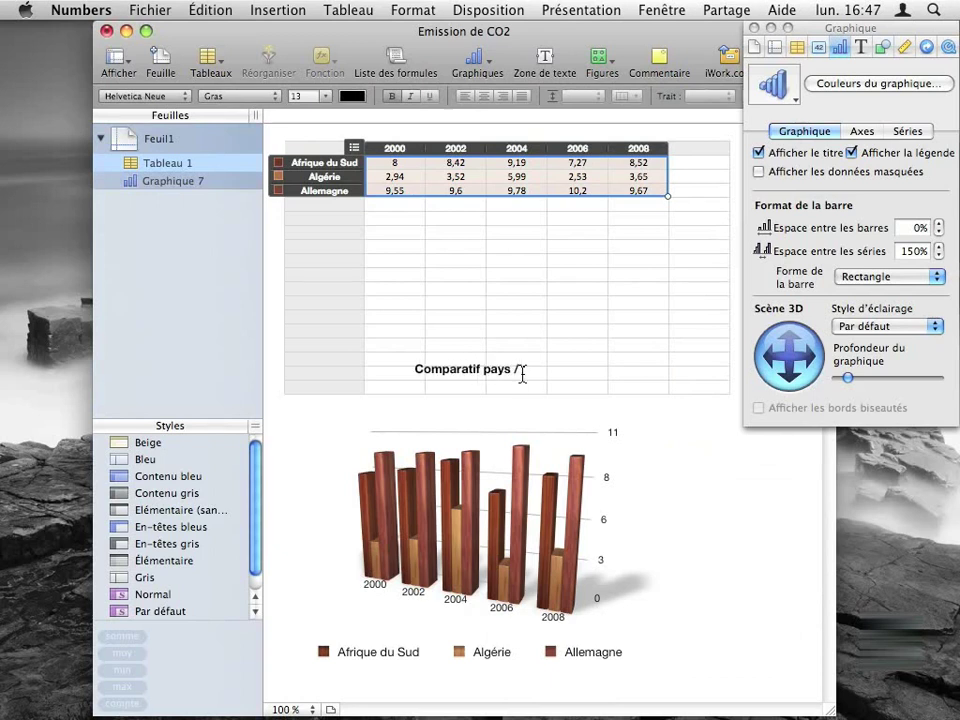
type(" Date")
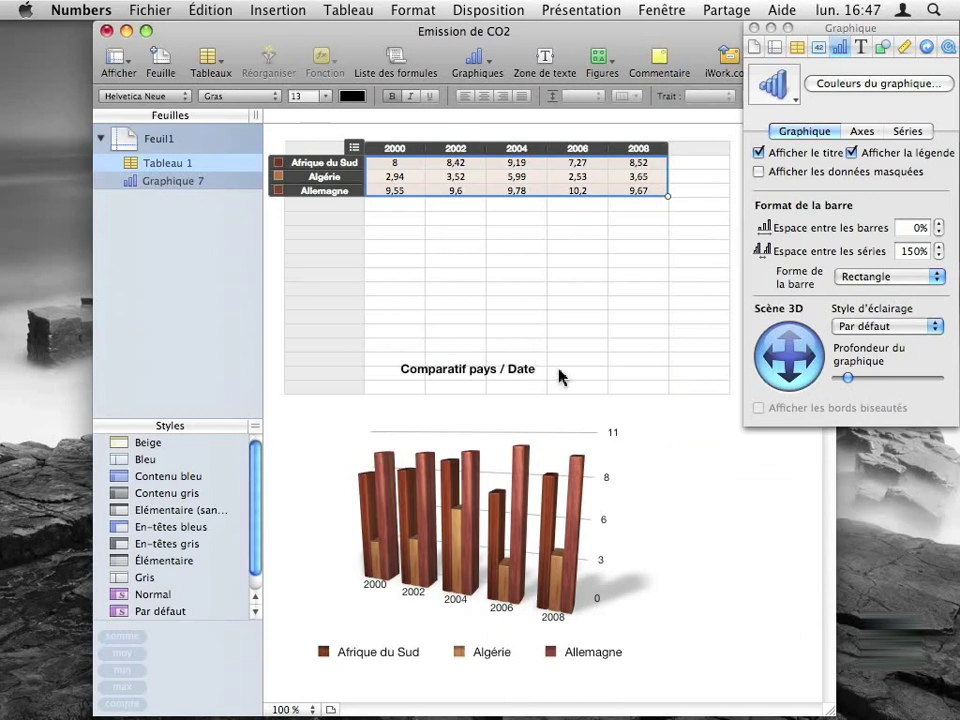
left_click(615, 332)
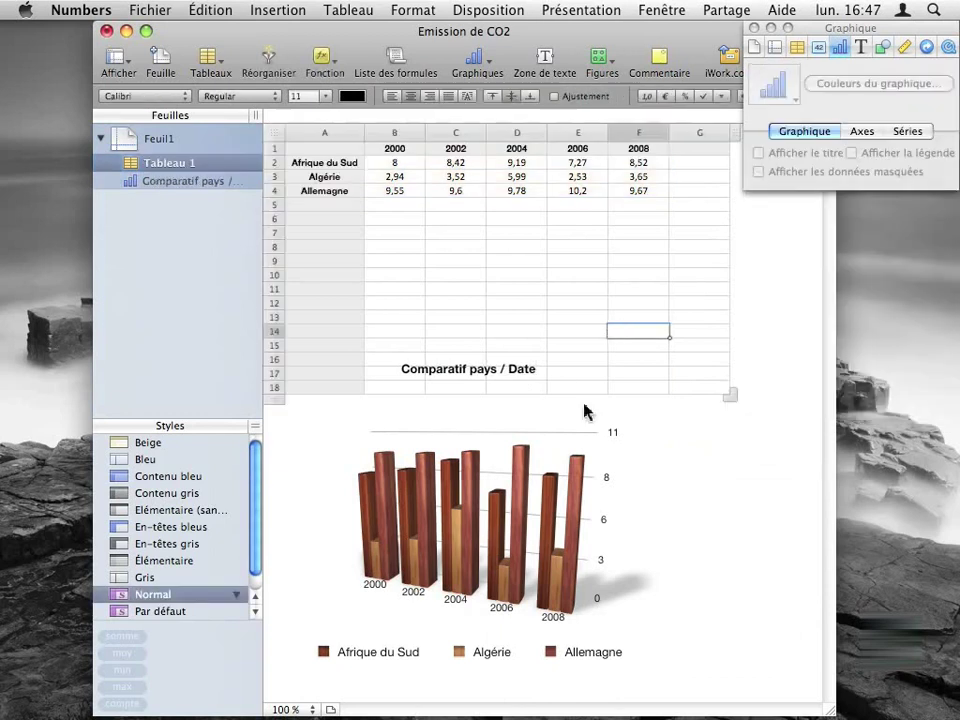
Hide the chart's legend and show it again, keeping the floating 3D control clear of it
left_click(529, 509)
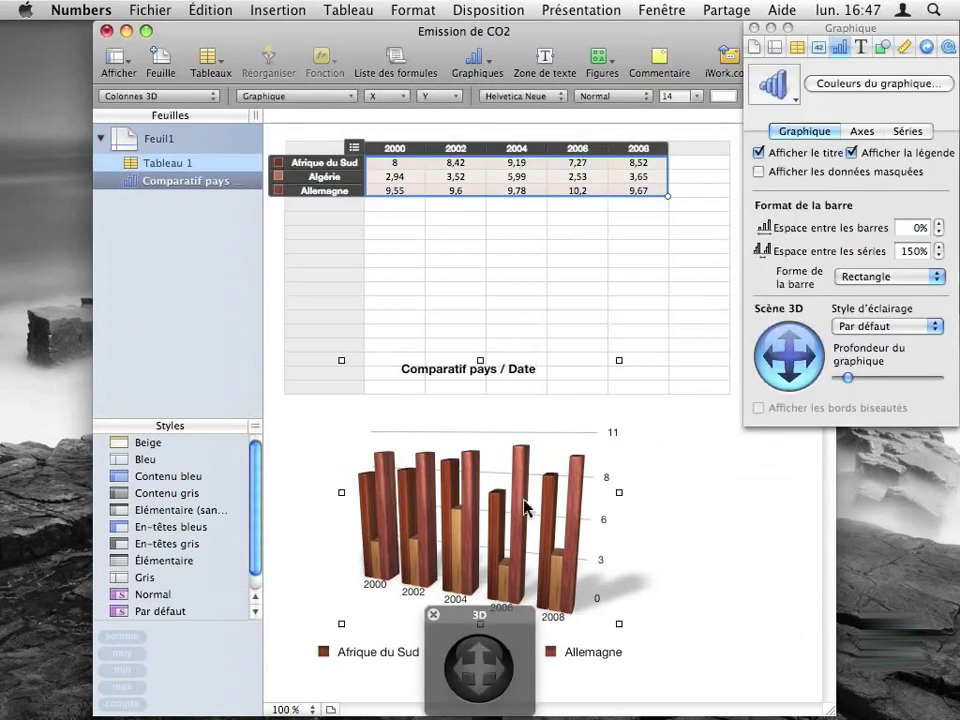
left_click(852, 153)
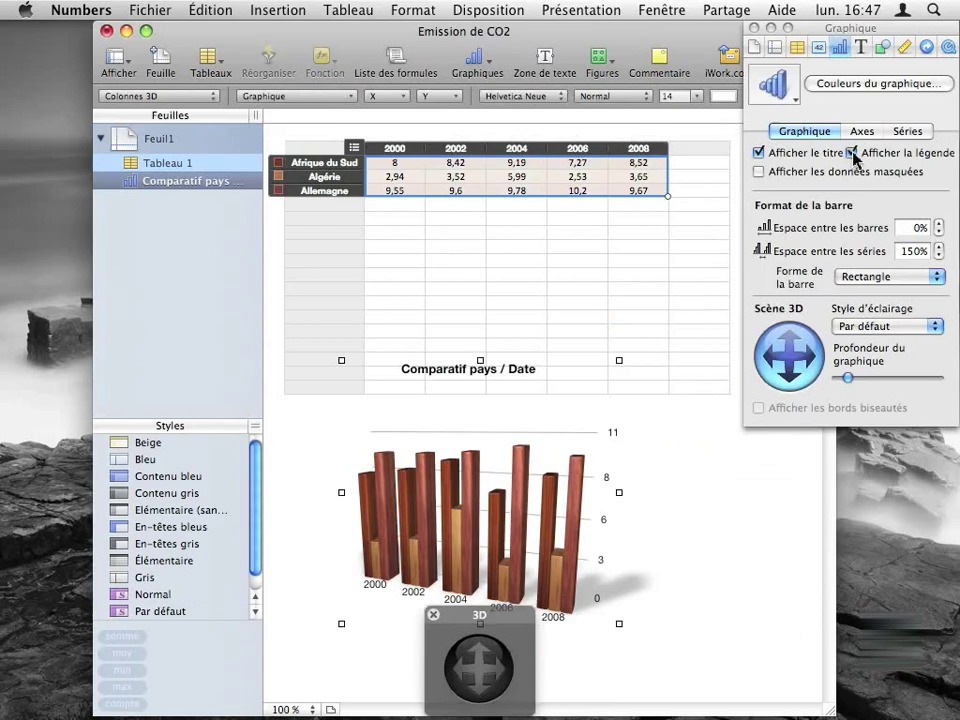
left_click(852, 153)
left_click_drag(490, 625, 779, 451)
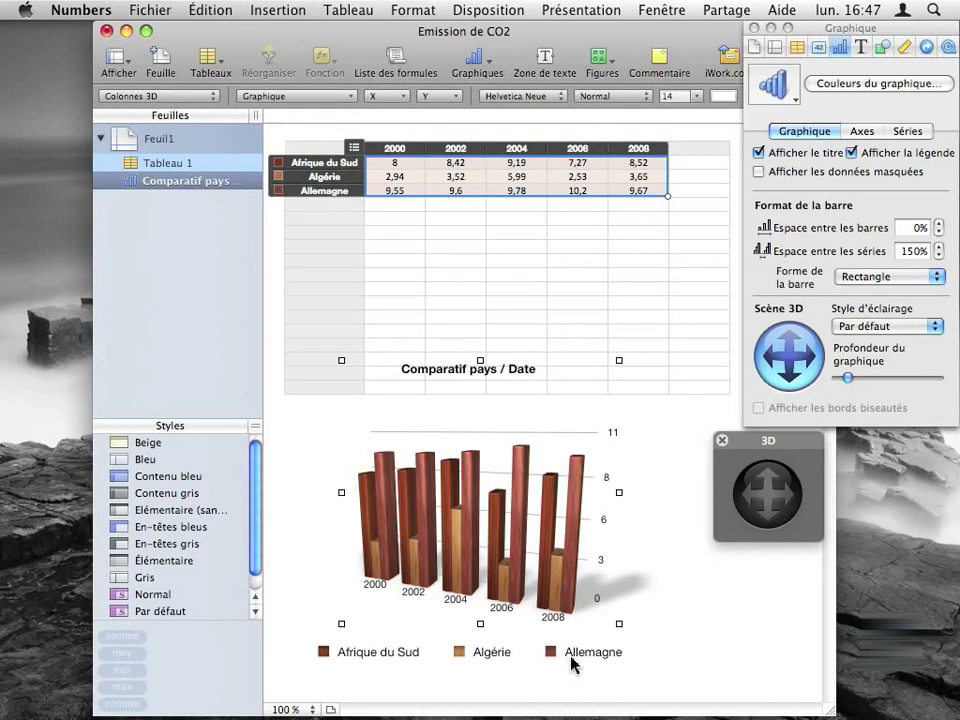
Hide the Algérie row in the table, then make the chart display hidden data
left_click(401, 236)
left_click(275, 184)
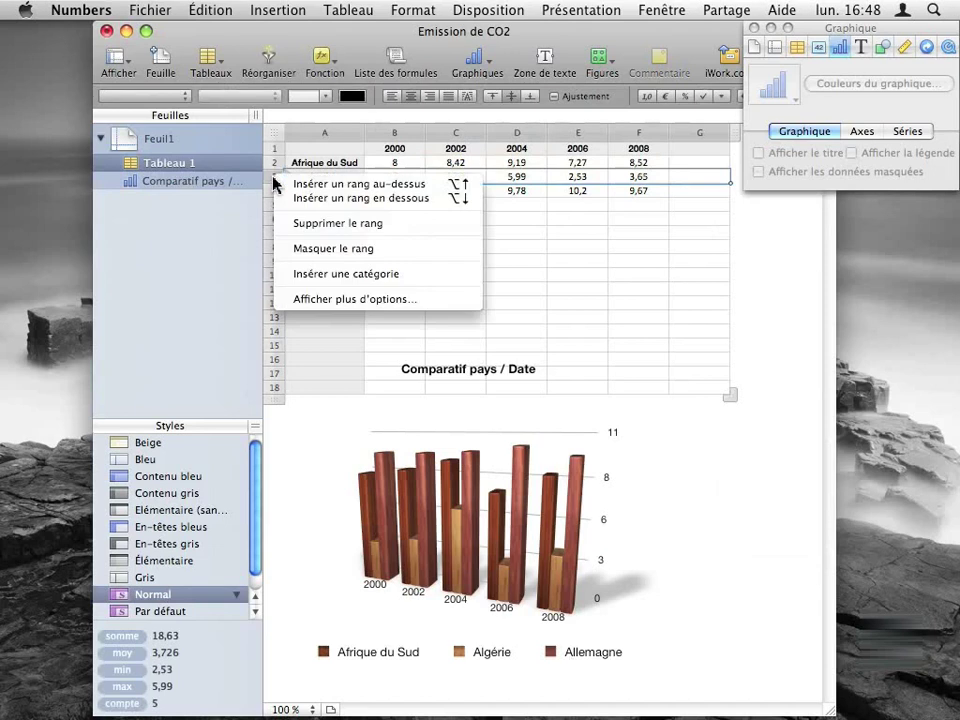
left_click(274, 184)
left_click(274, 185)
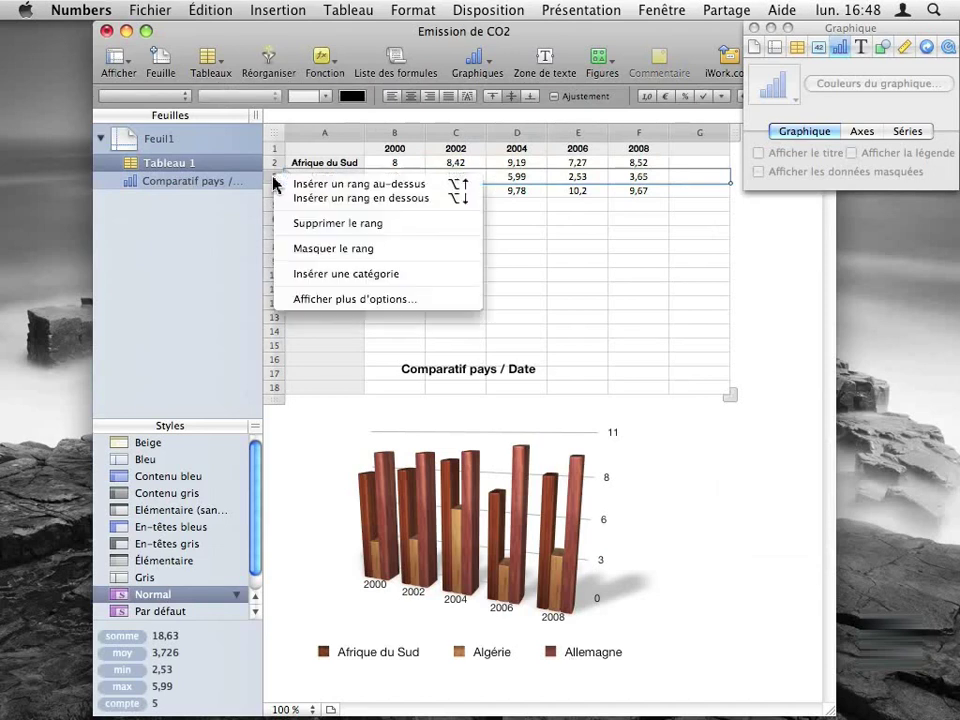
left_click(345, 250)
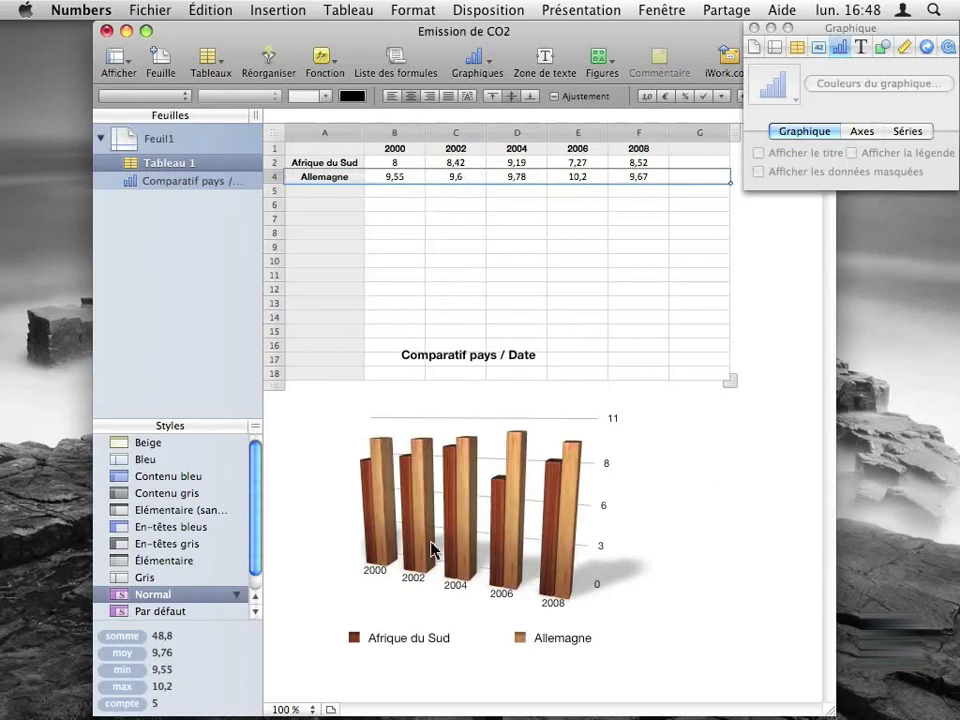
left_click(476, 543)
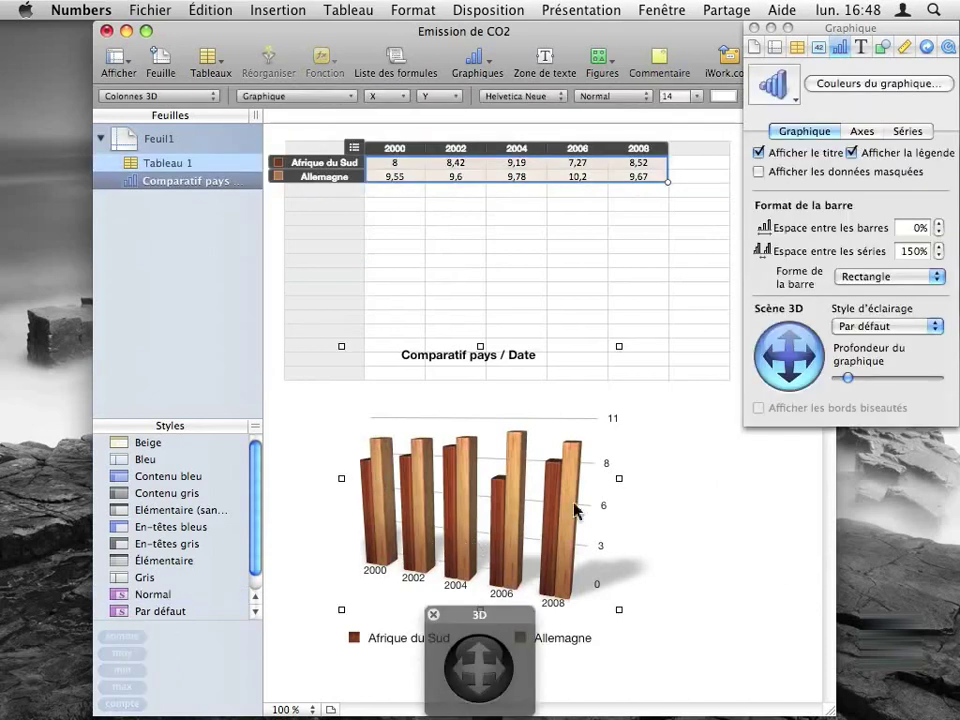
left_click(762, 172)
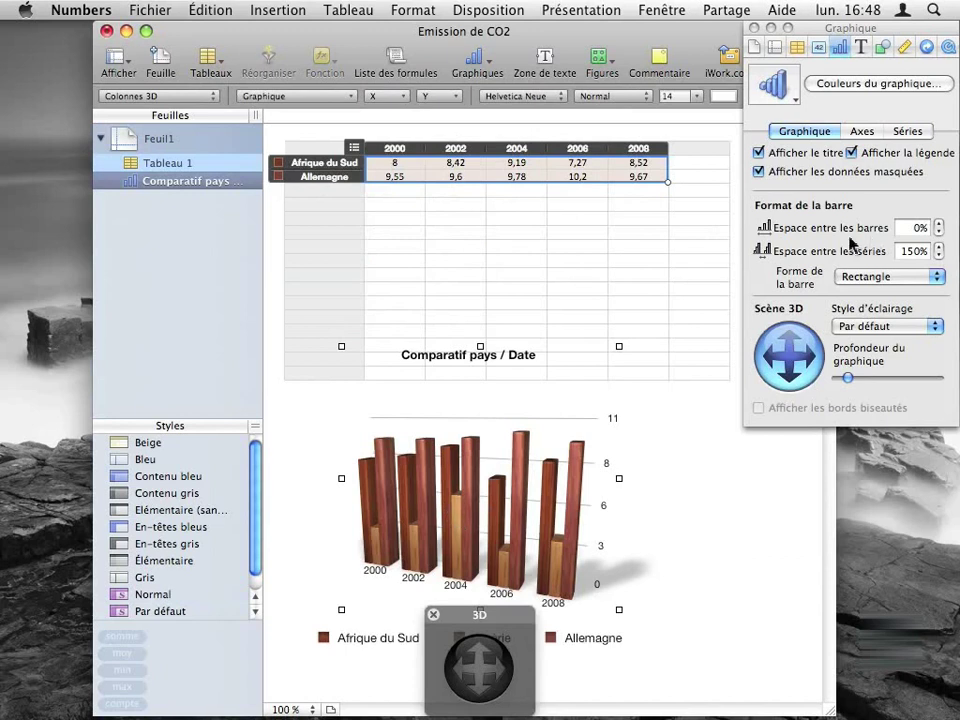
Set the space between the chart's bars to 70%
left_click(940, 225)
left_click(940, 225)
left_click(940, 225)
left_click(940, 225)
left_click(940, 225)
left_click(940, 225)
left_click(940, 225)
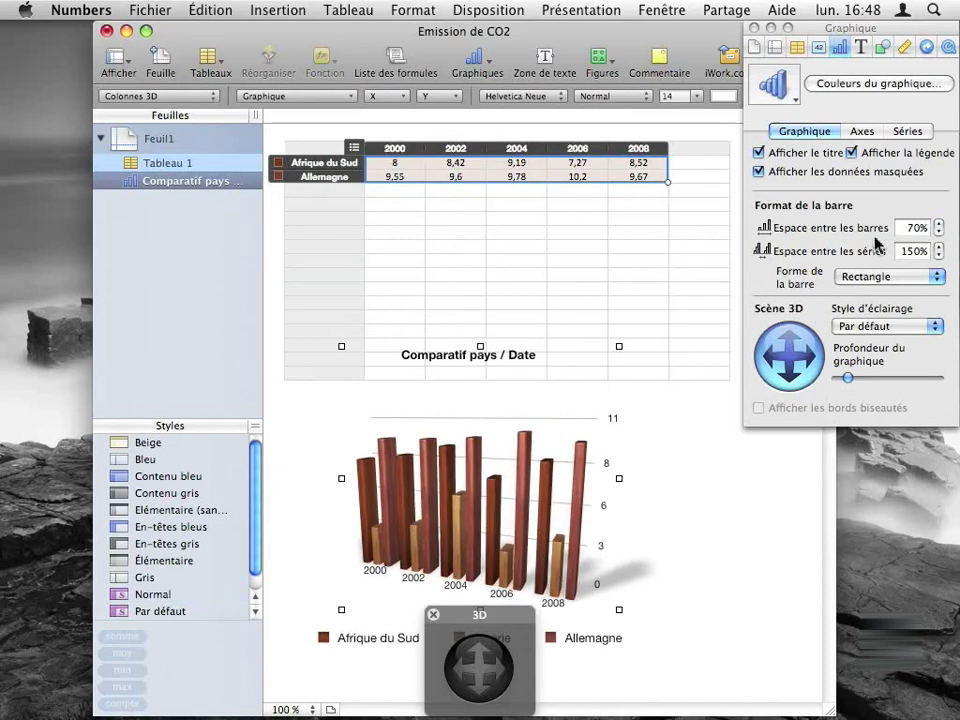
Set the space between the chart's series to 200%
left_click(940, 246)
left_click(940, 246)
left_click(940, 246)
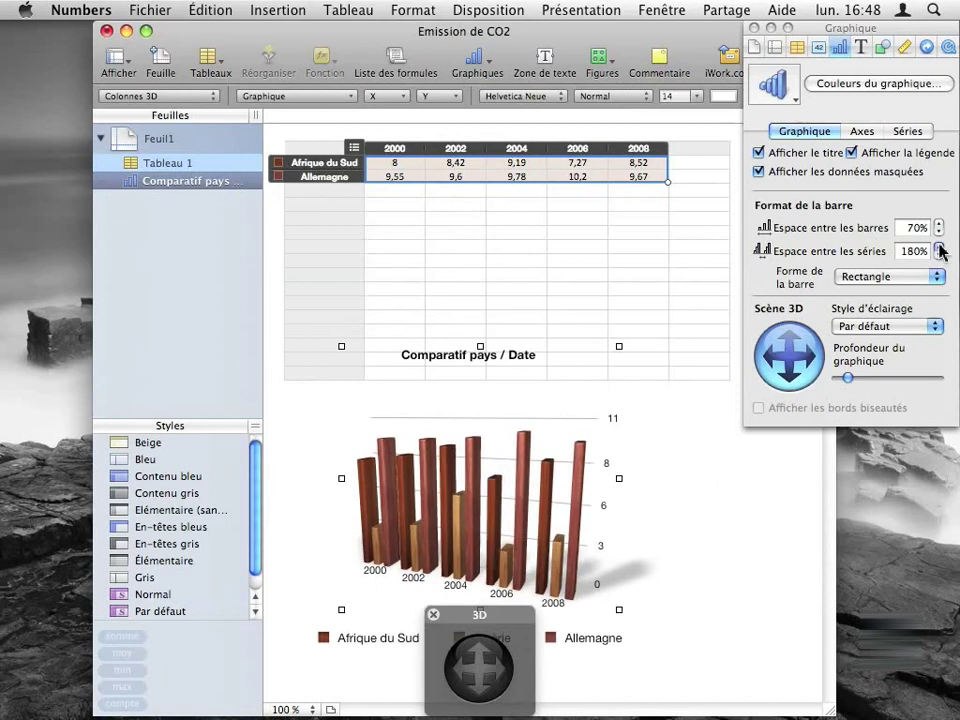
left_click(940, 246)
left_click(940, 246)
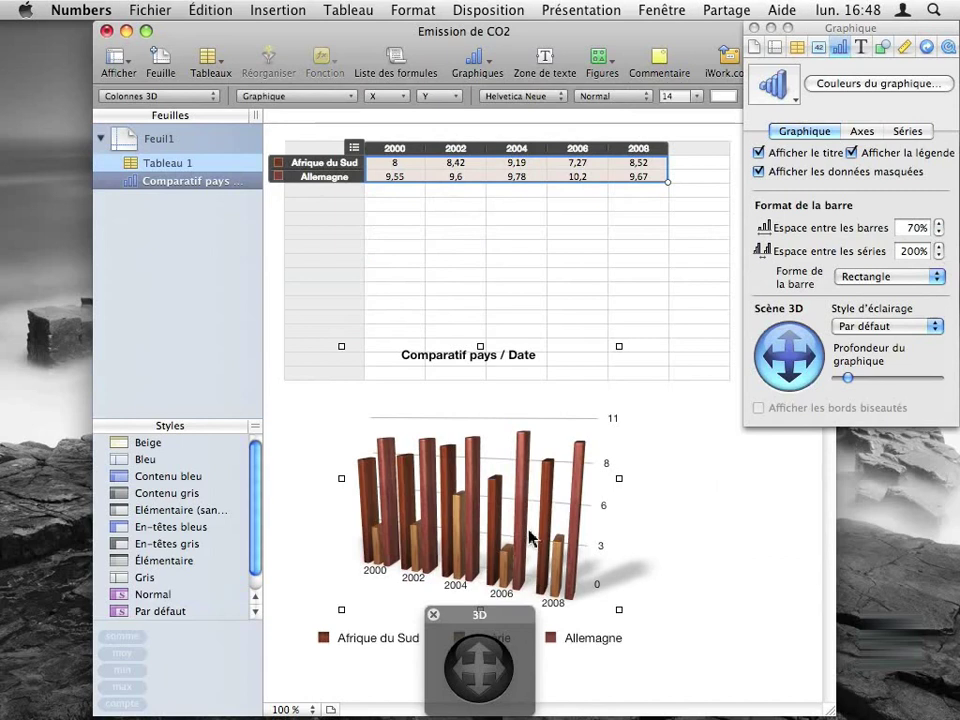
Set the chart's space between bars to 40% and the space between series to 150%
left_click(919, 229)
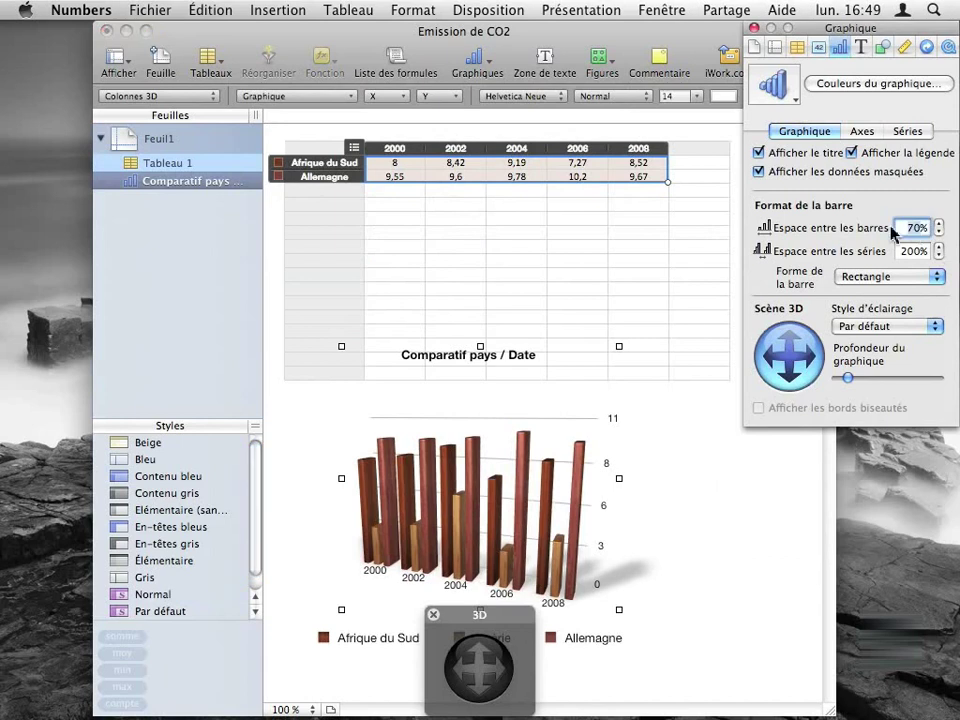
type("40")
key("Return")
left_click(900, 251)
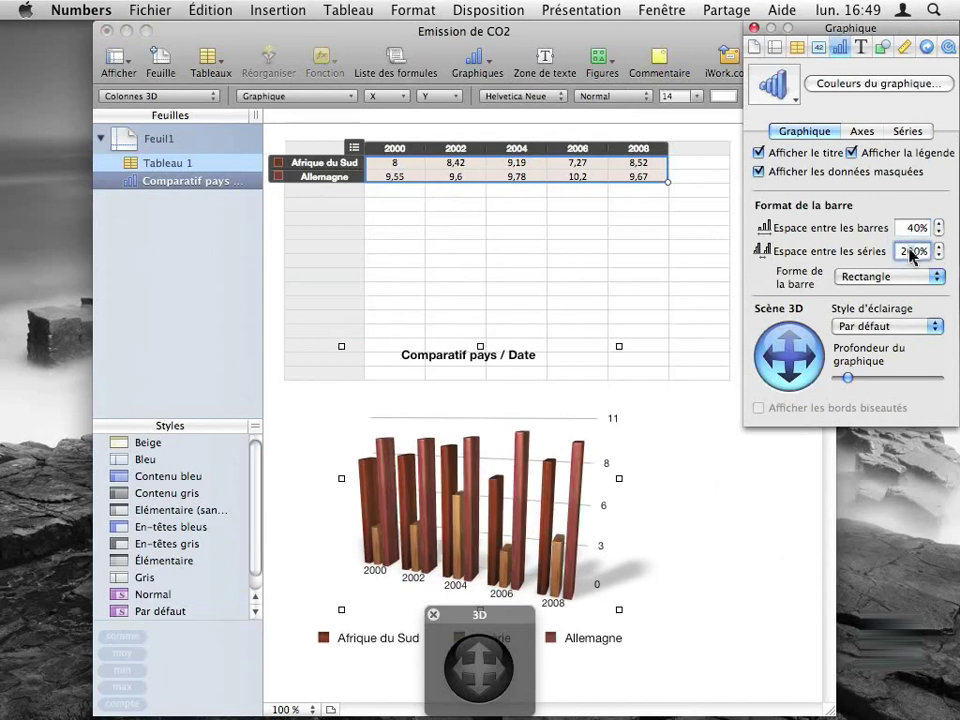
type("10")
key("Return")
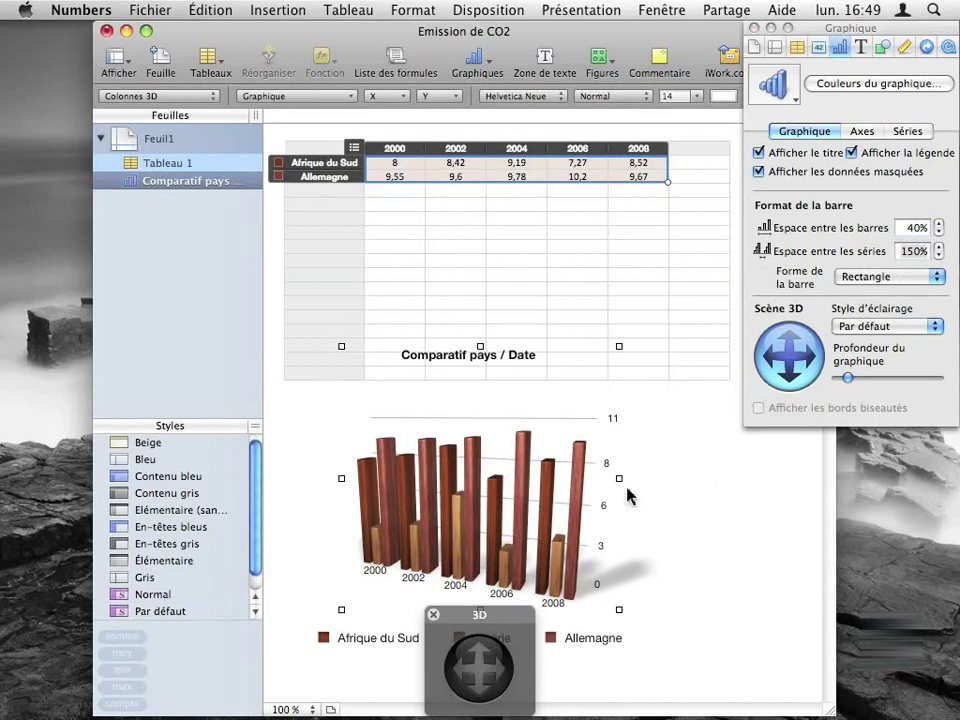
Change the bar shape to Cylindre and slightly rotate the 3D scene, moving the floating 3D control clear of the legend
left_click(910, 281)
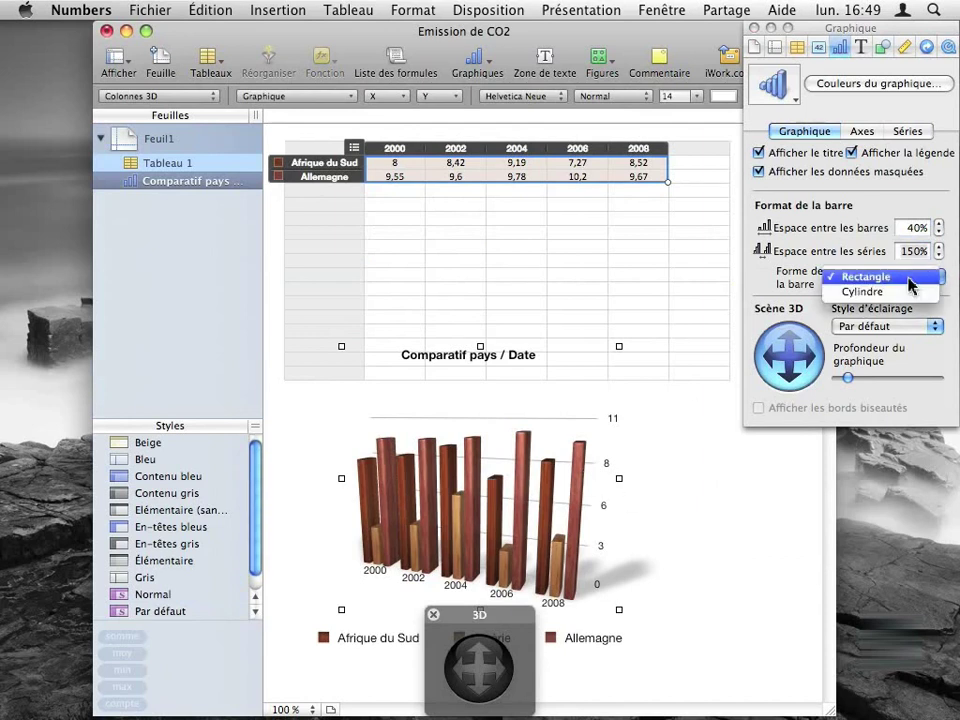
left_click(906, 292)
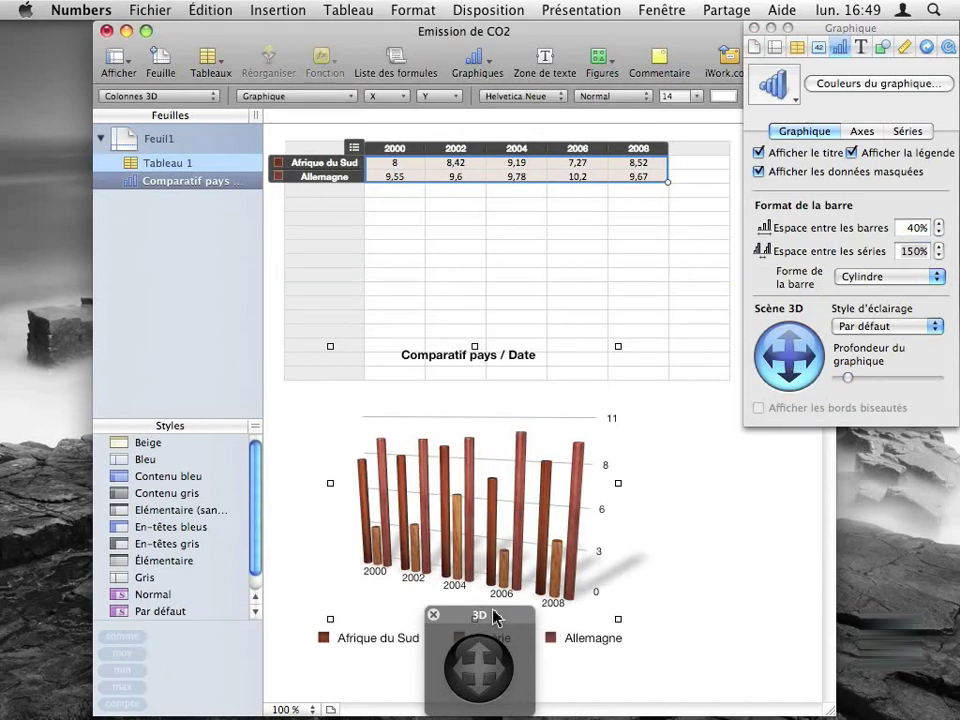
left_click_drag(495, 615, 781, 475)
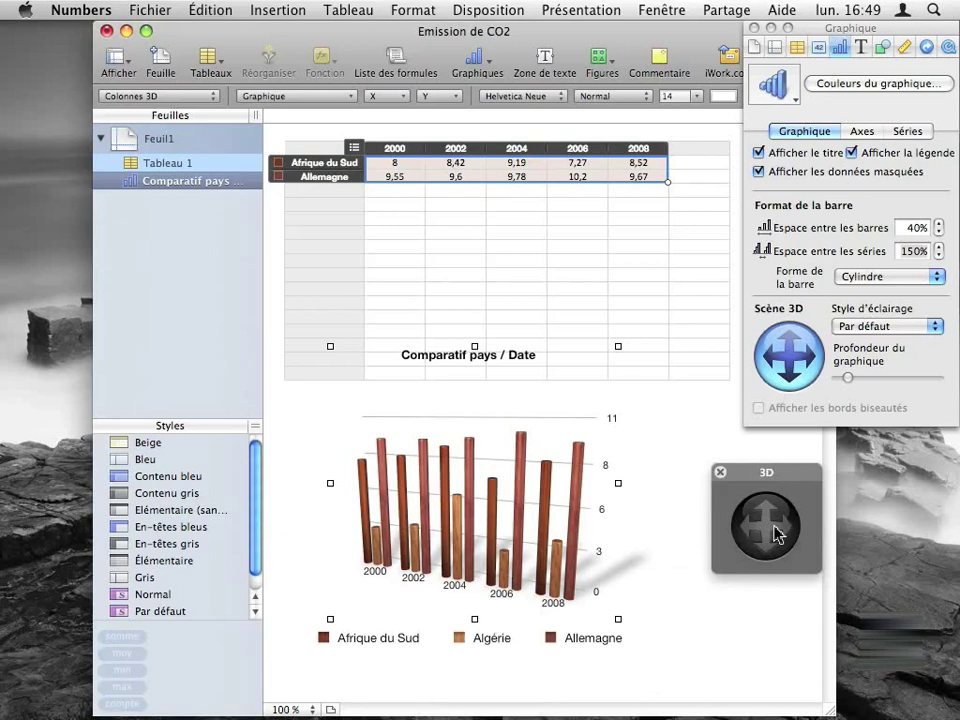
mouse_move(779, 533)
left_mouse_down()
mouse_move(741, 538)
mouse_move(765, 512)
mouse_move(765, 557)
mouse_move(757, 532)
mouse_move(767, 515)
left_mouse_up()
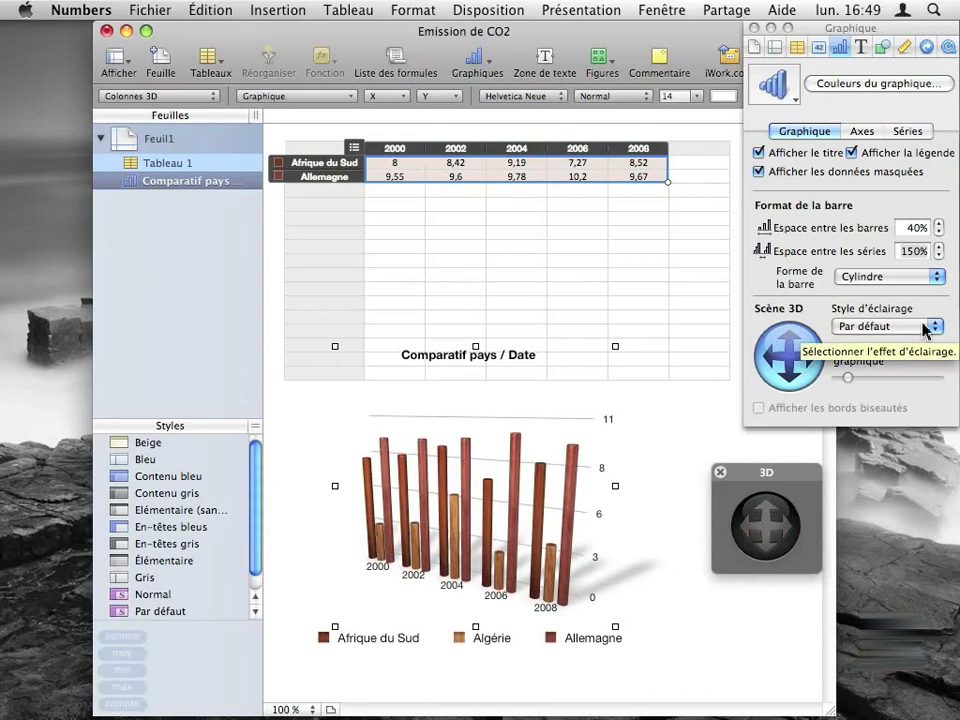
Set the bar shape back to Rectangle and the 3D scene's lighting style to Brillant
left_click(924, 279)
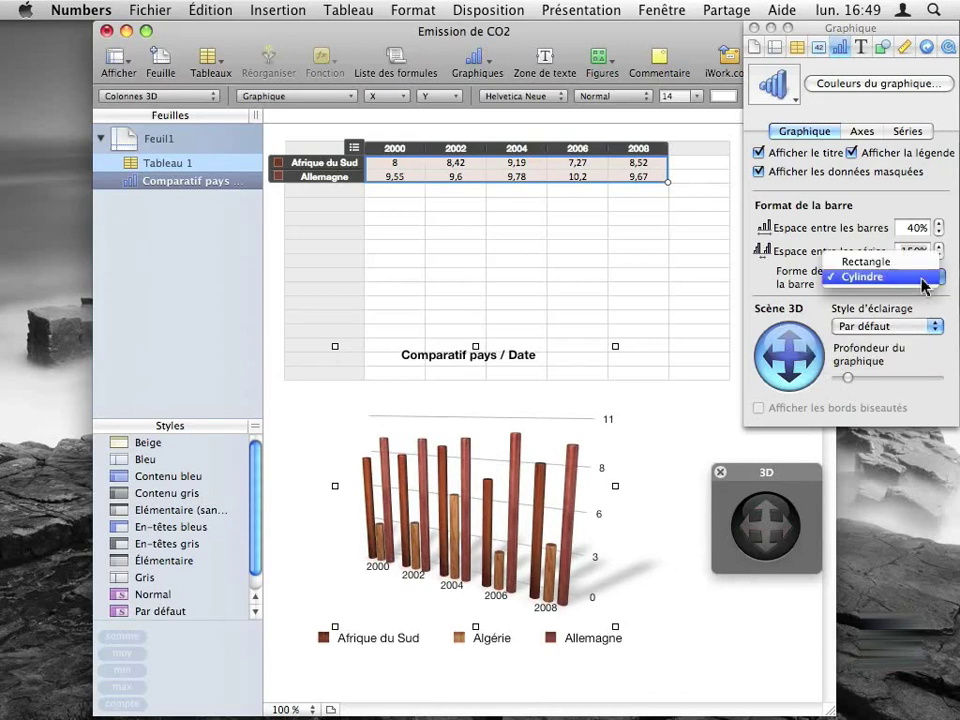
left_click(865, 262)
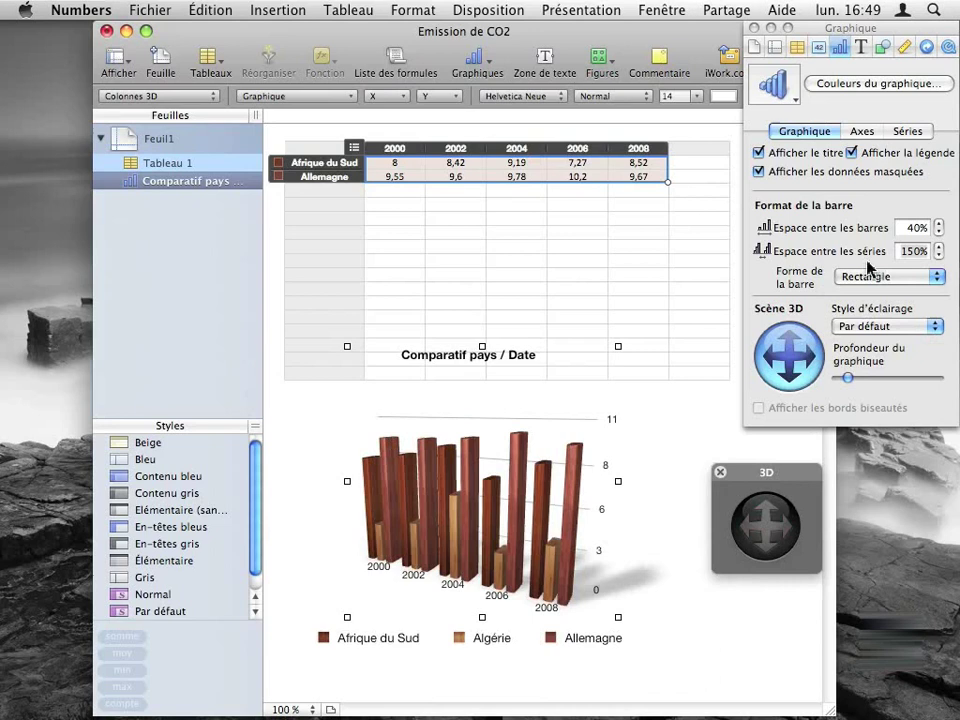
left_click(922, 332)
left_click(922, 332)
left_click(916, 329)
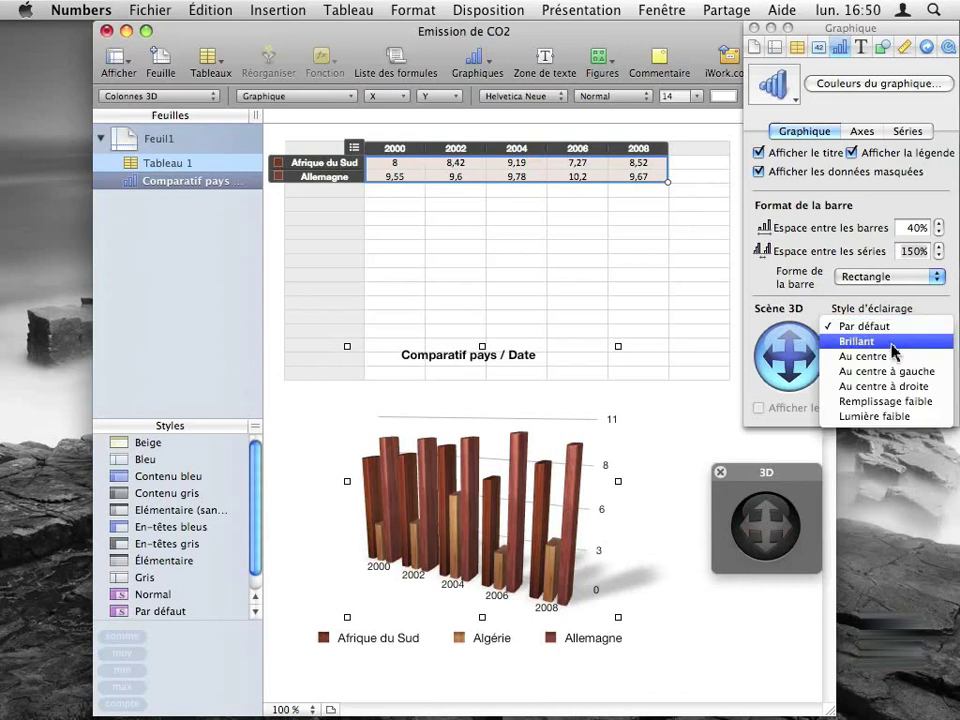
left_click(893, 352)
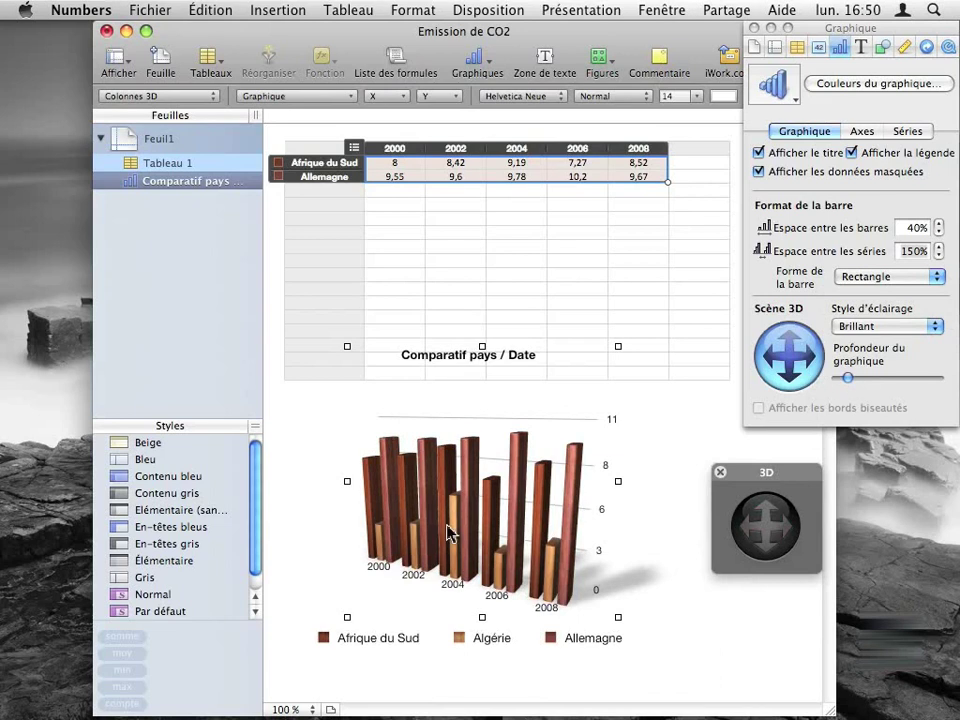
left_click(893, 327)
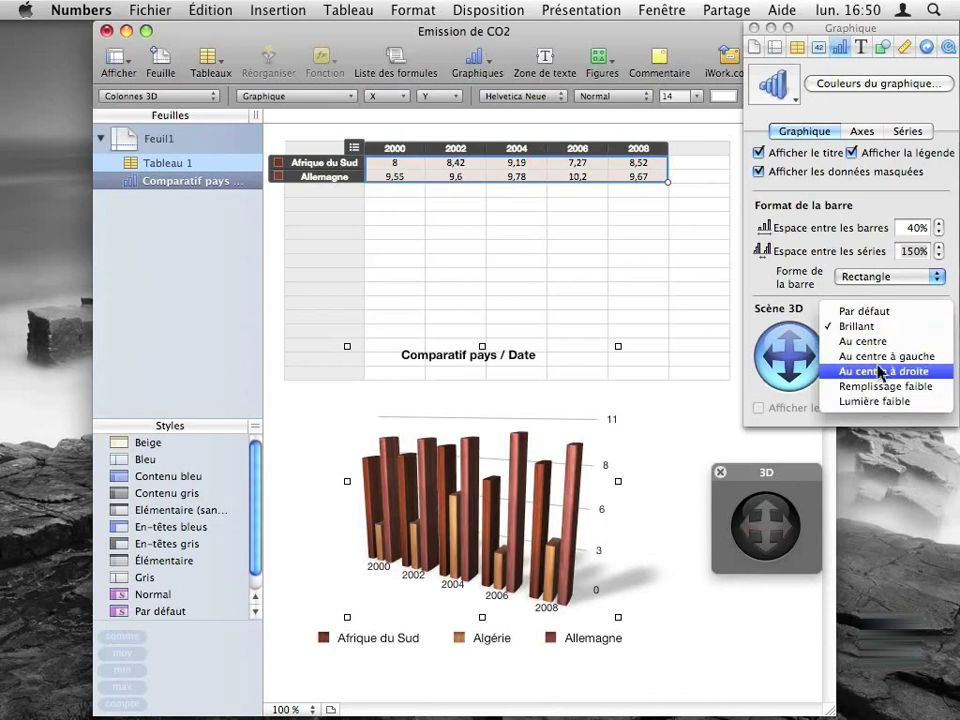
left_click(816, 313)
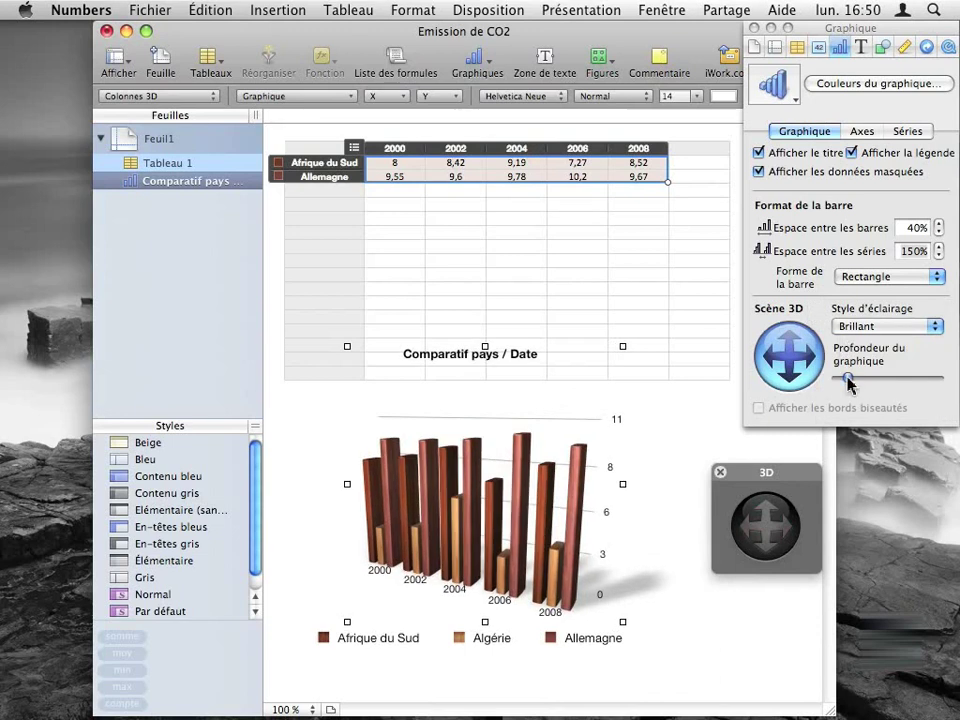
Increase the depth of the 3D chart and rotate its scene to a new viewing angle, then deselect the chart
left_click_drag(848, 380, 871, 380)
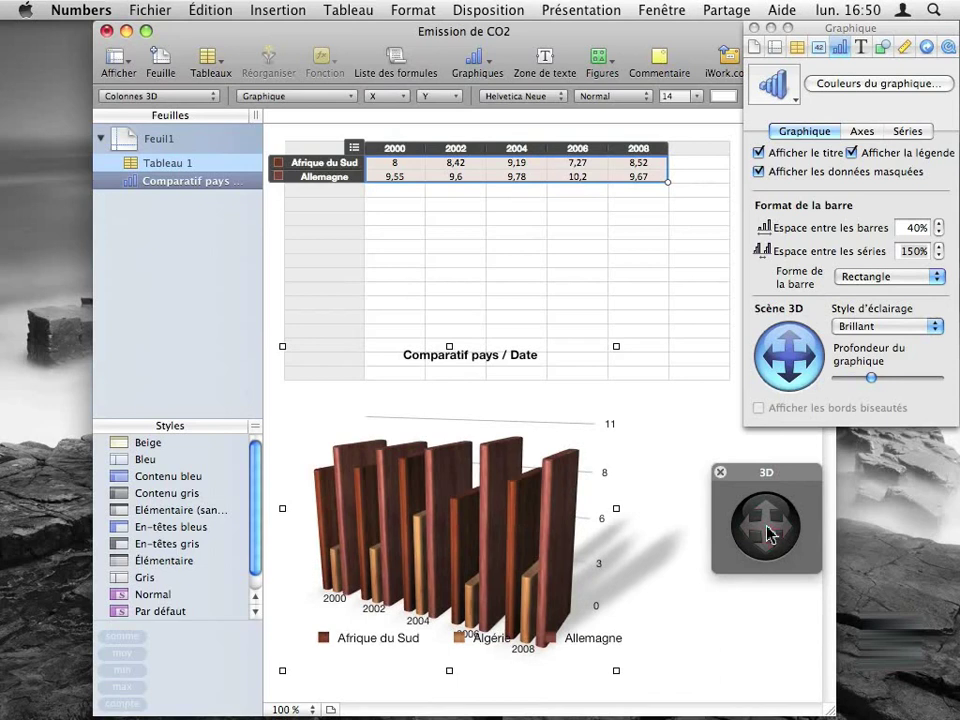
left_click_drag(764, 516, 769, 487)
left_click_drag(770, 532, 814, 540)
left_click(516, 289)
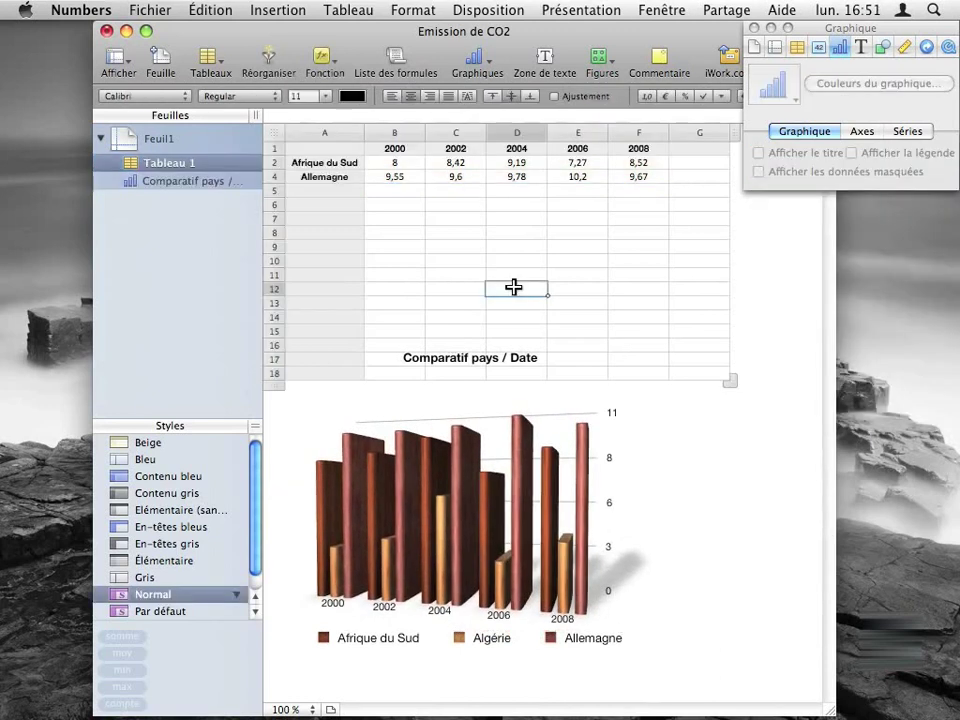